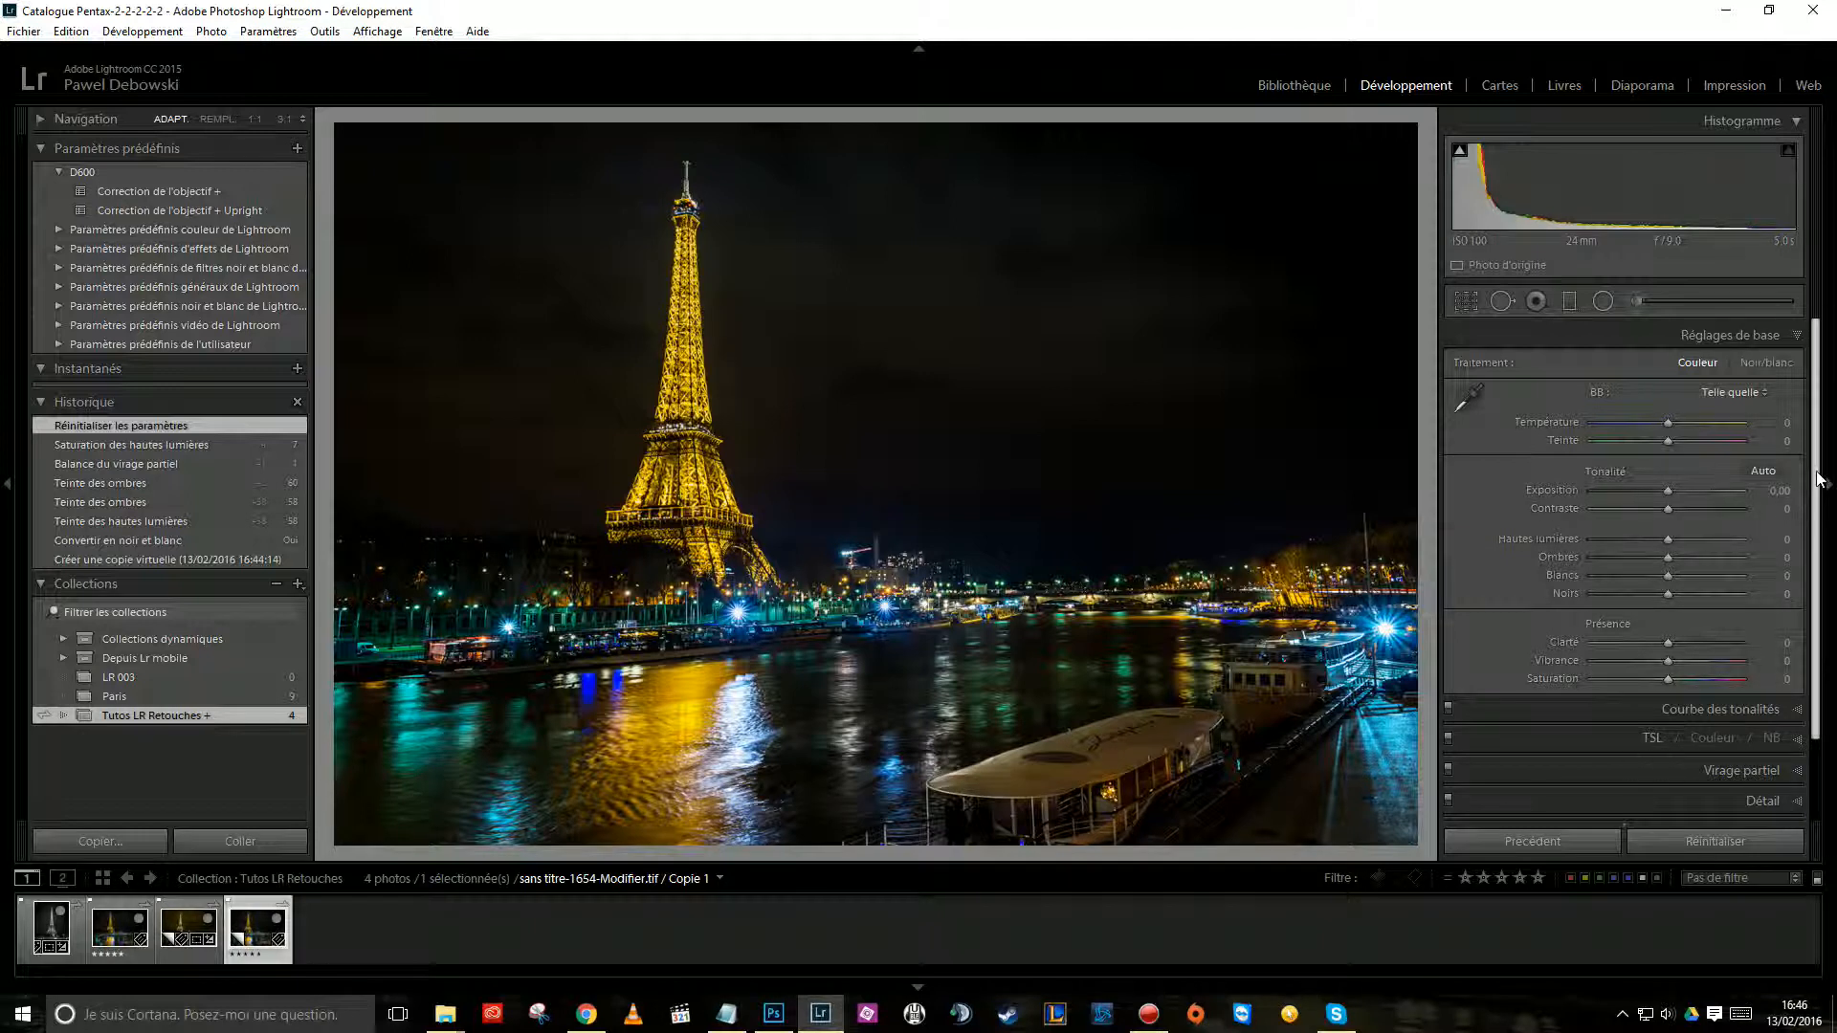
Convert the selected colour photo of the Eiffel Tower and river to black and white.
drag(1821, 490, 1809, 582)
scroll(1809, 581, up, 2)
scroll(1810, 706, down, 2)
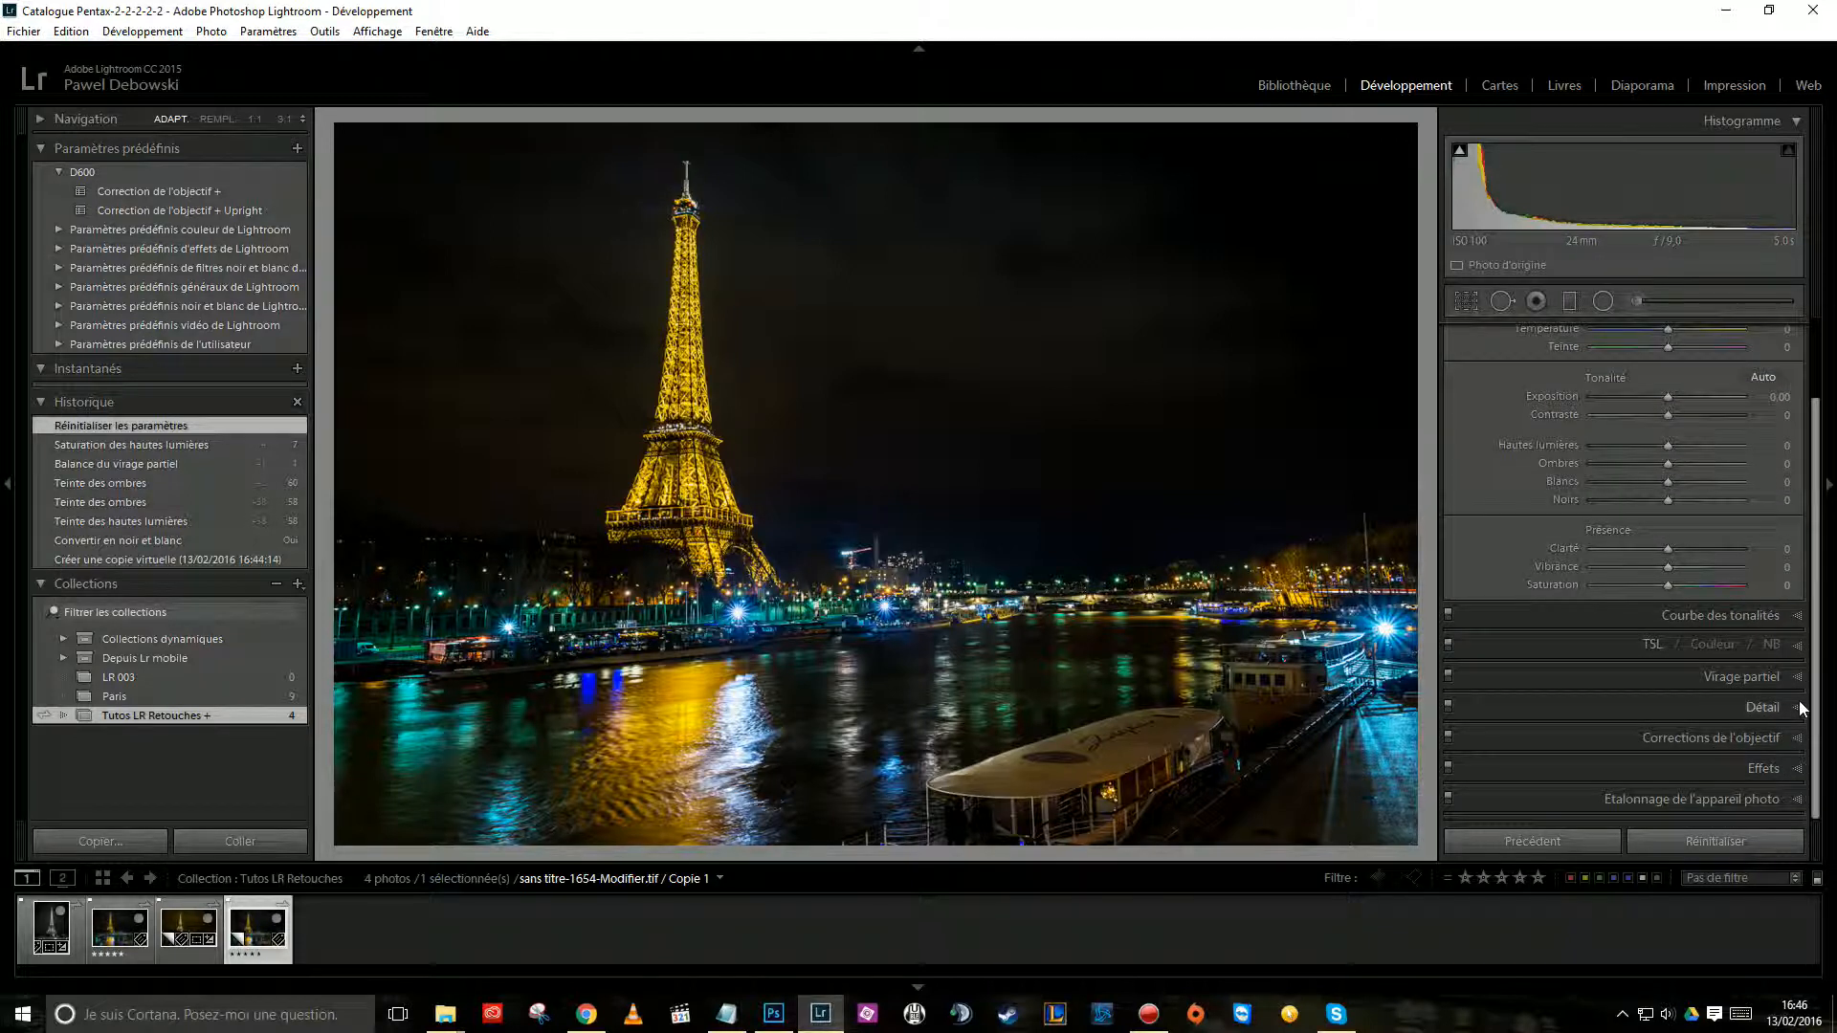
click(1747, 674)
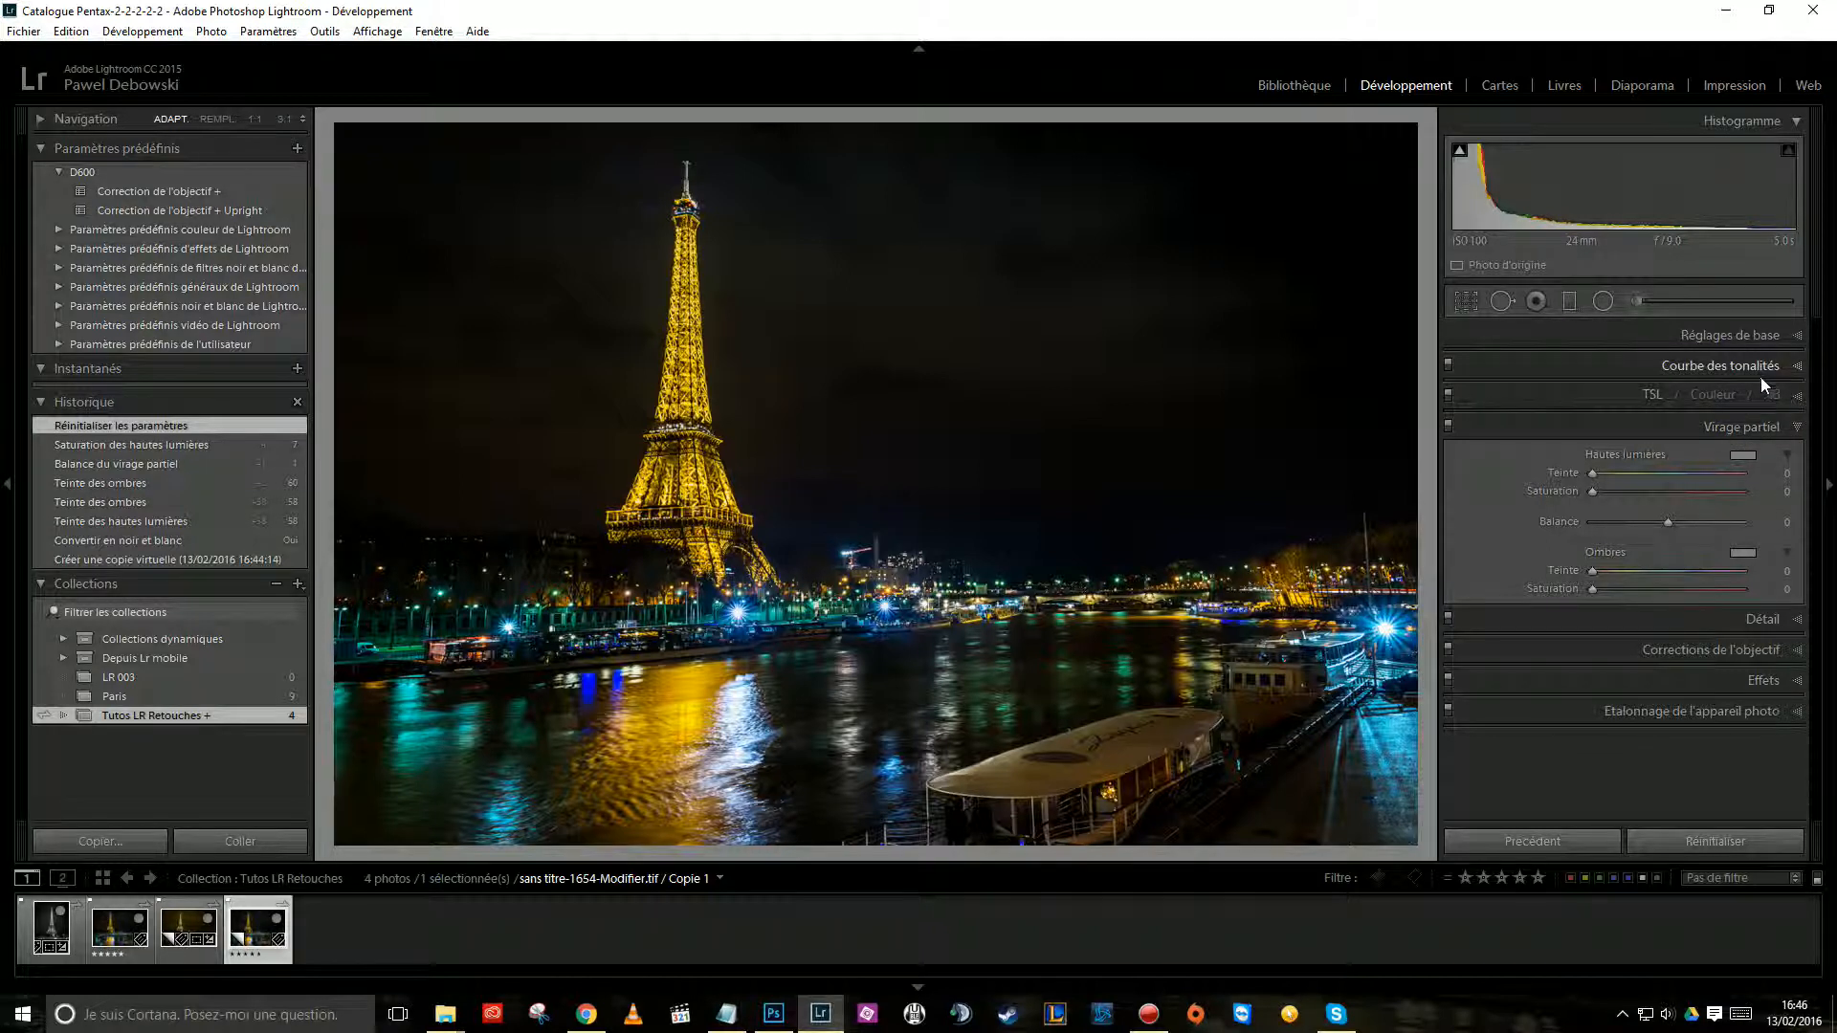
click(1716, 334)
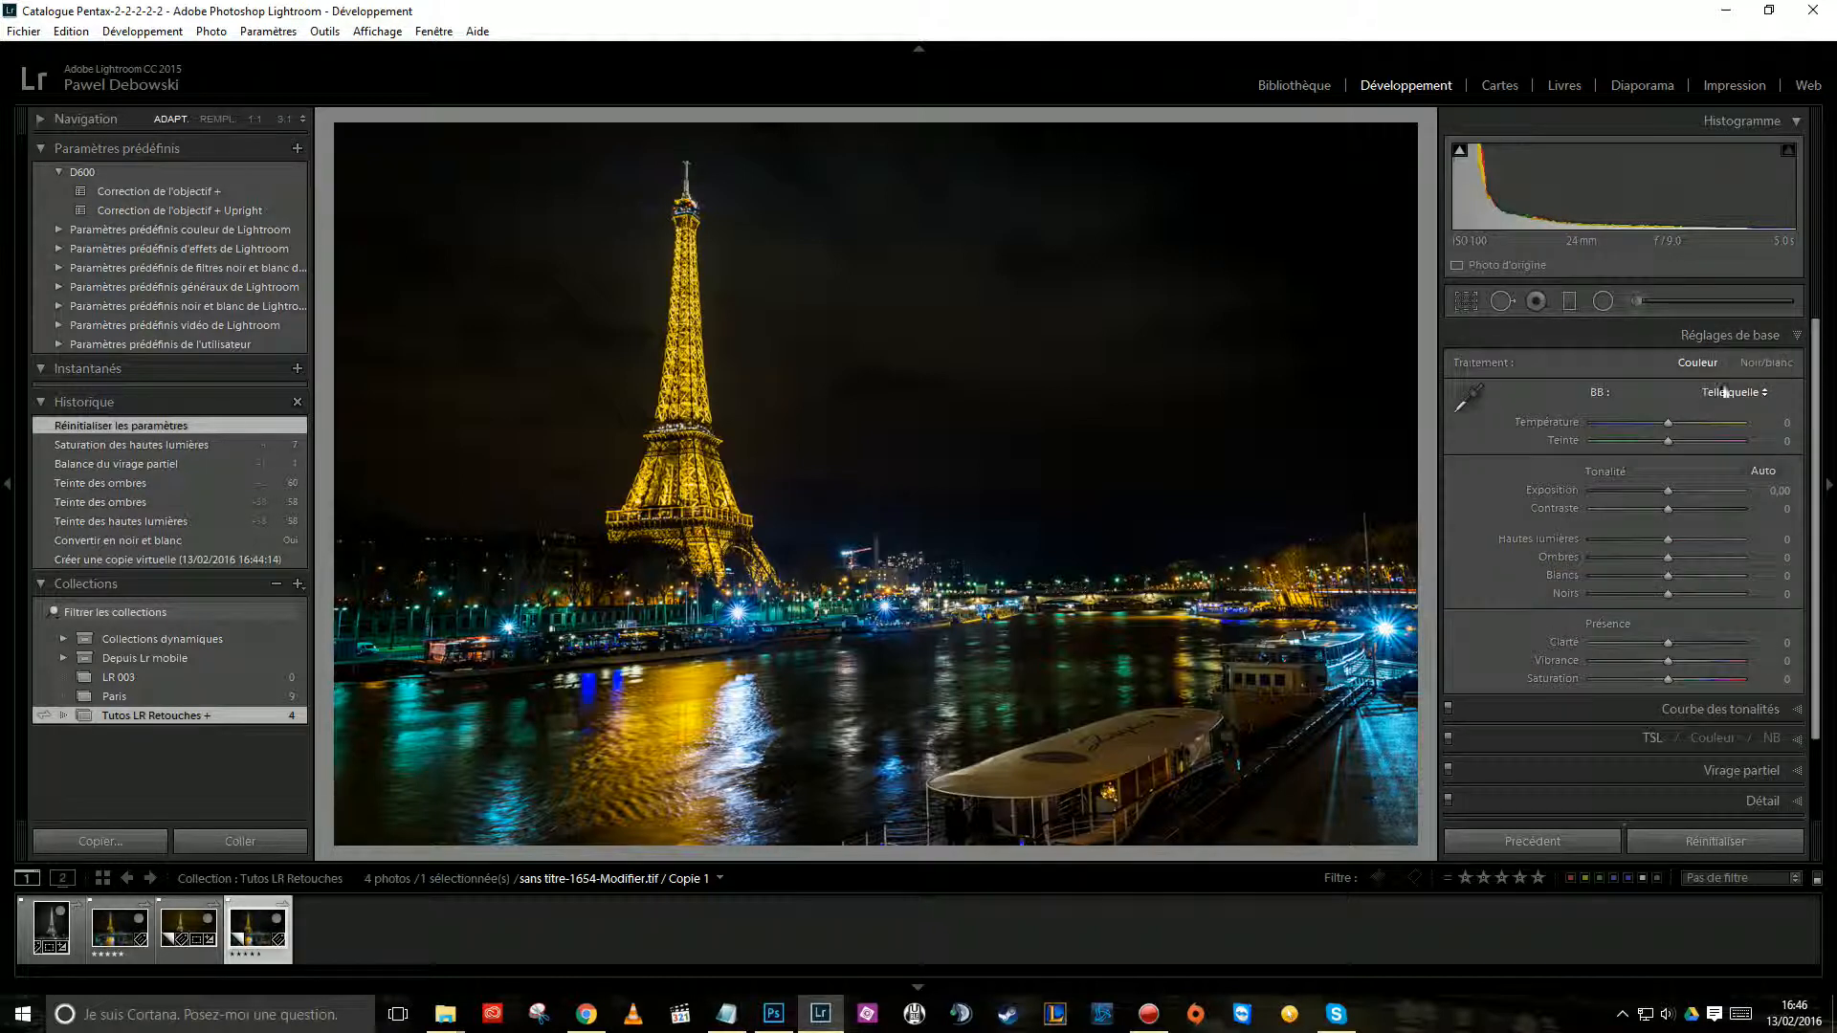
click(1764, 362)
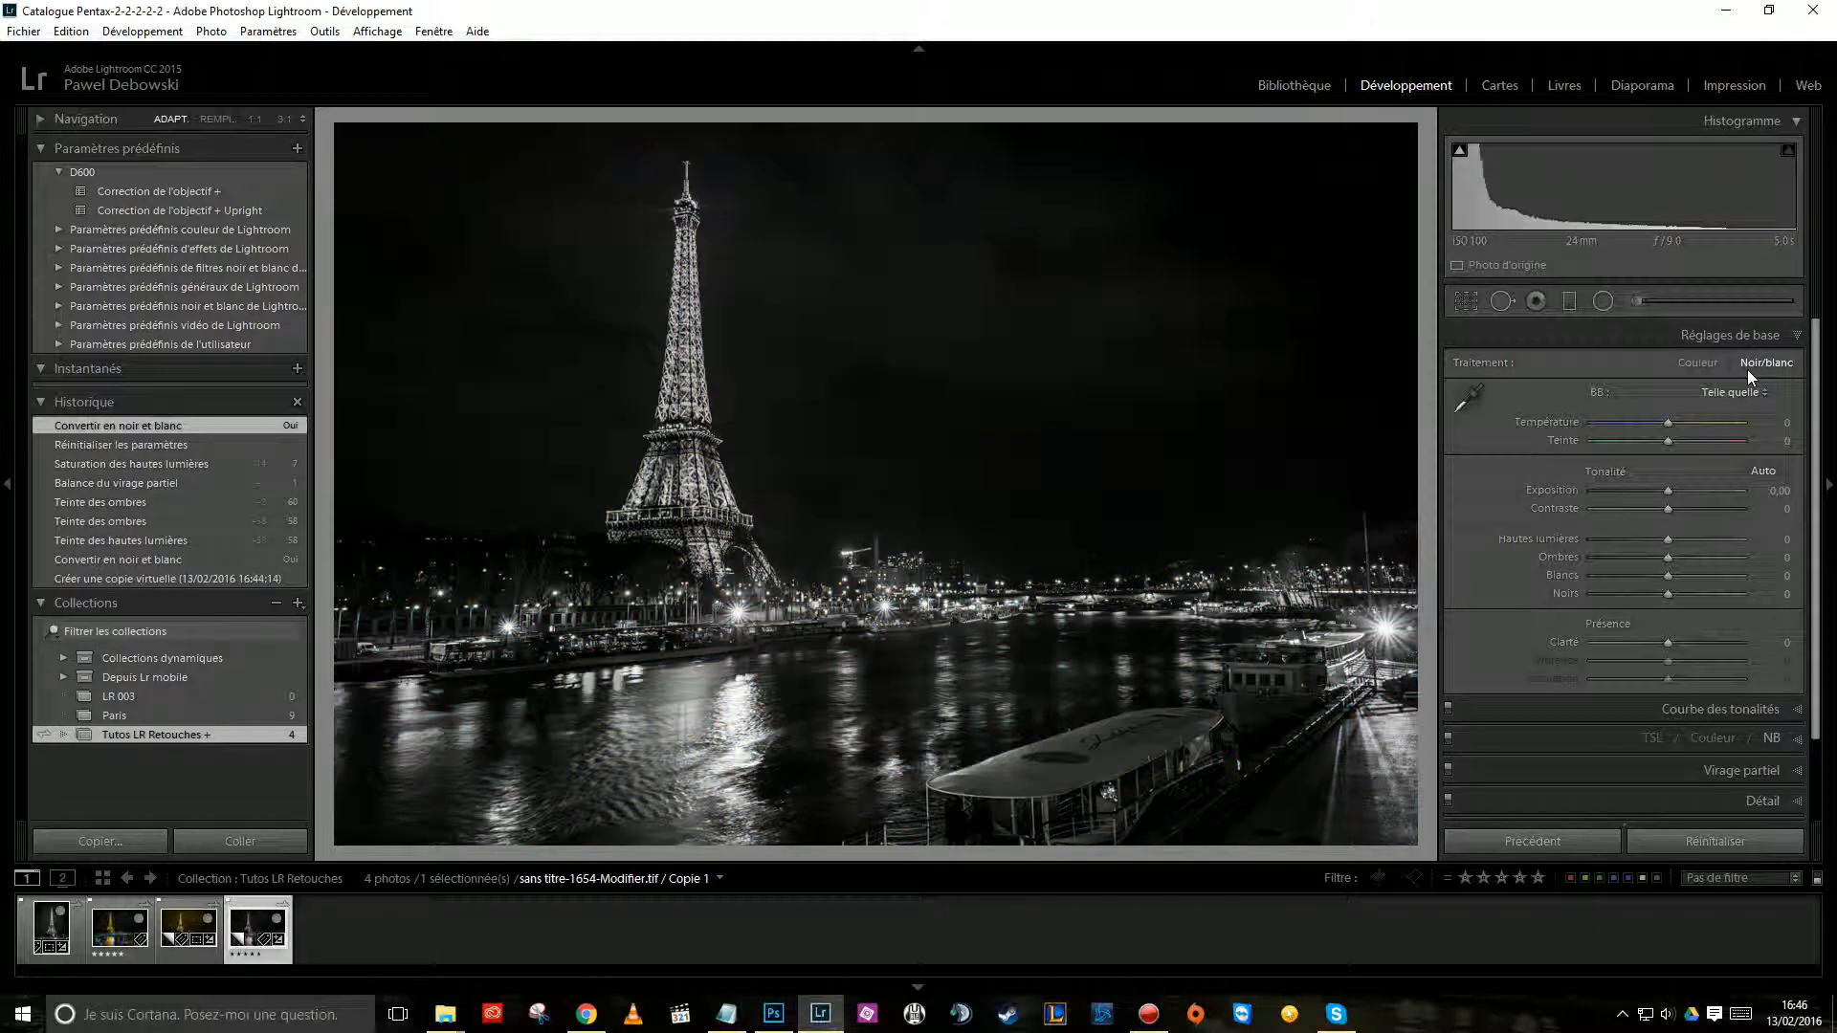
Apply a yellow split-toning tint to the highlights with hue 60 and saturation 35.
click(1737, 335)
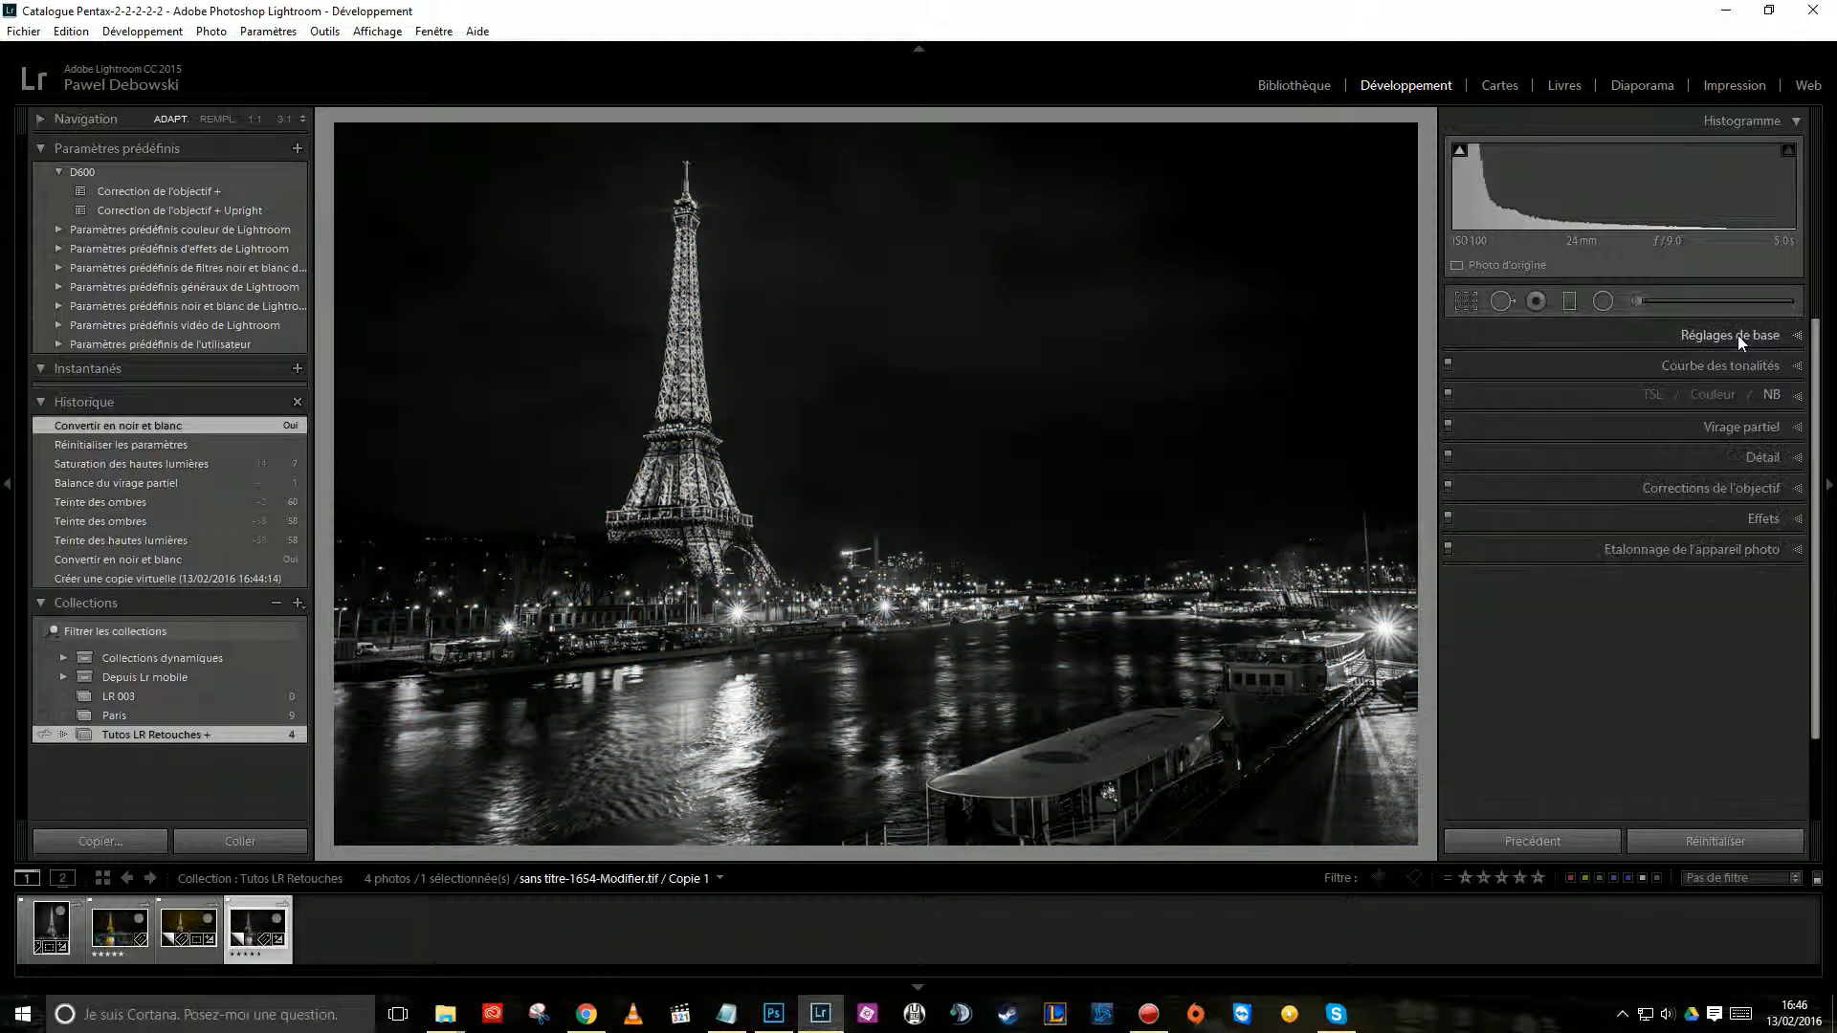
click(1720, 429)
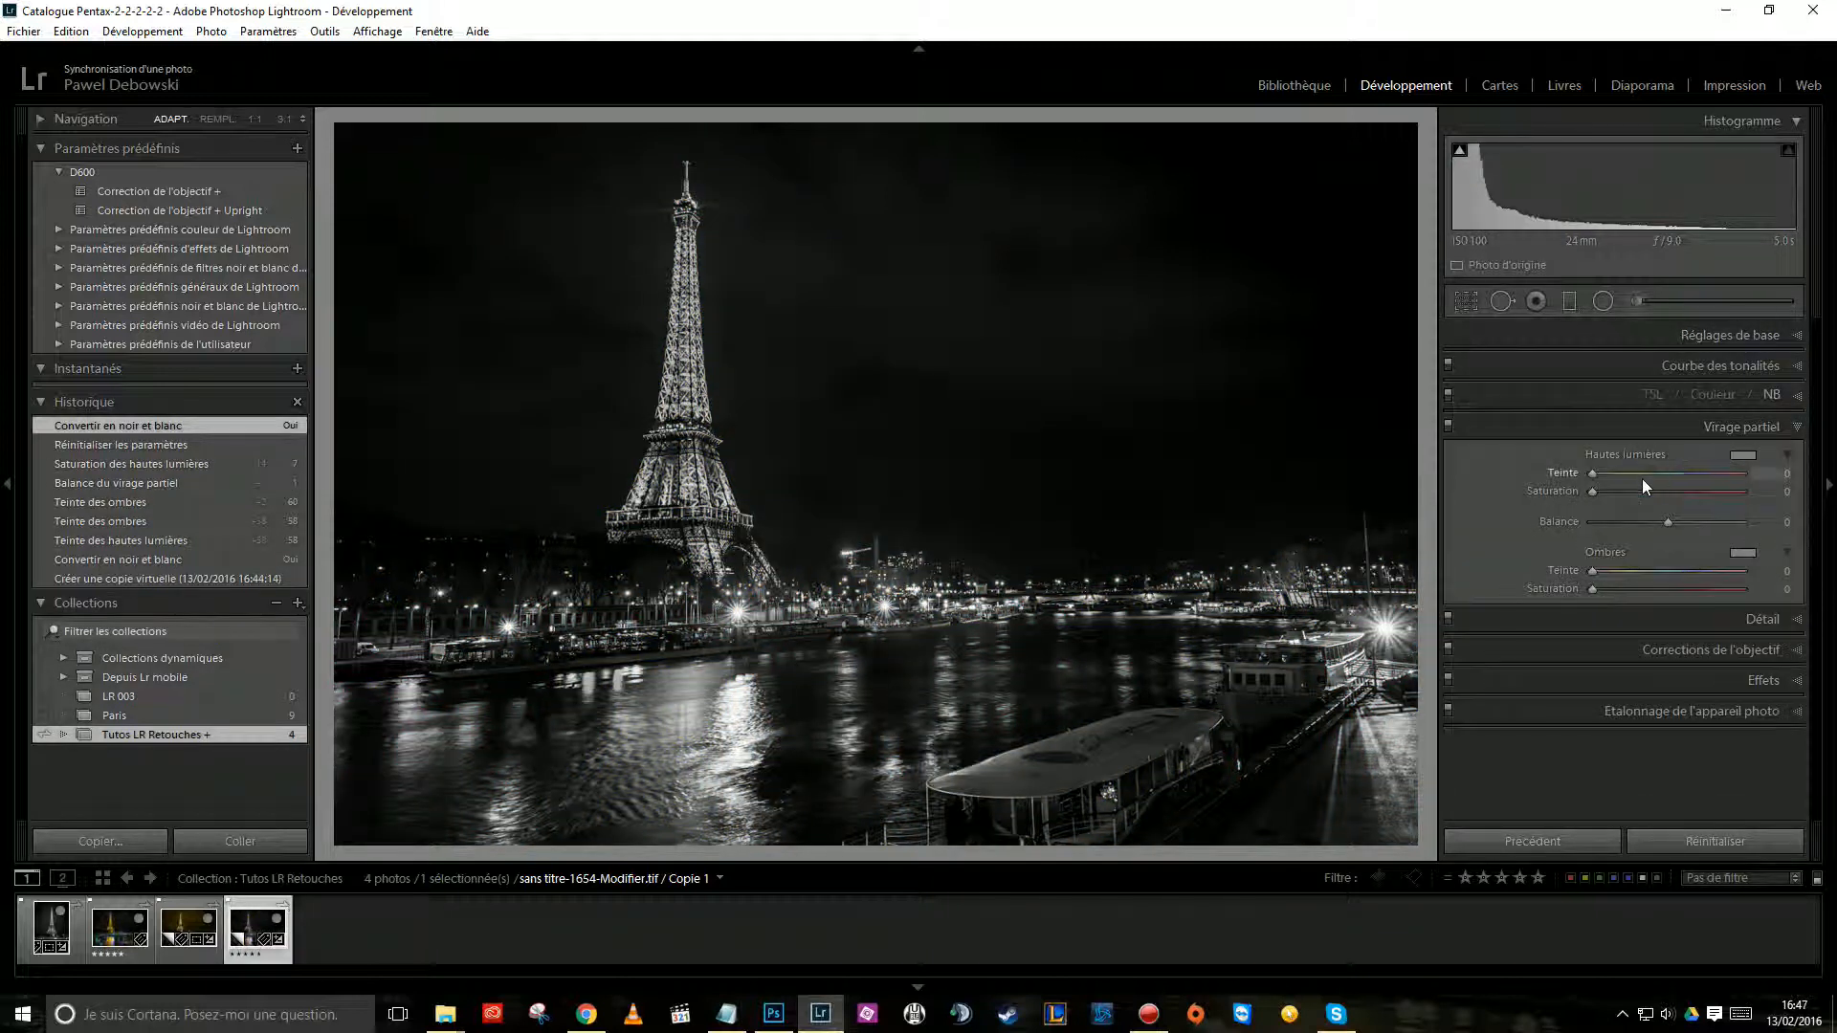
click(1739, 457)
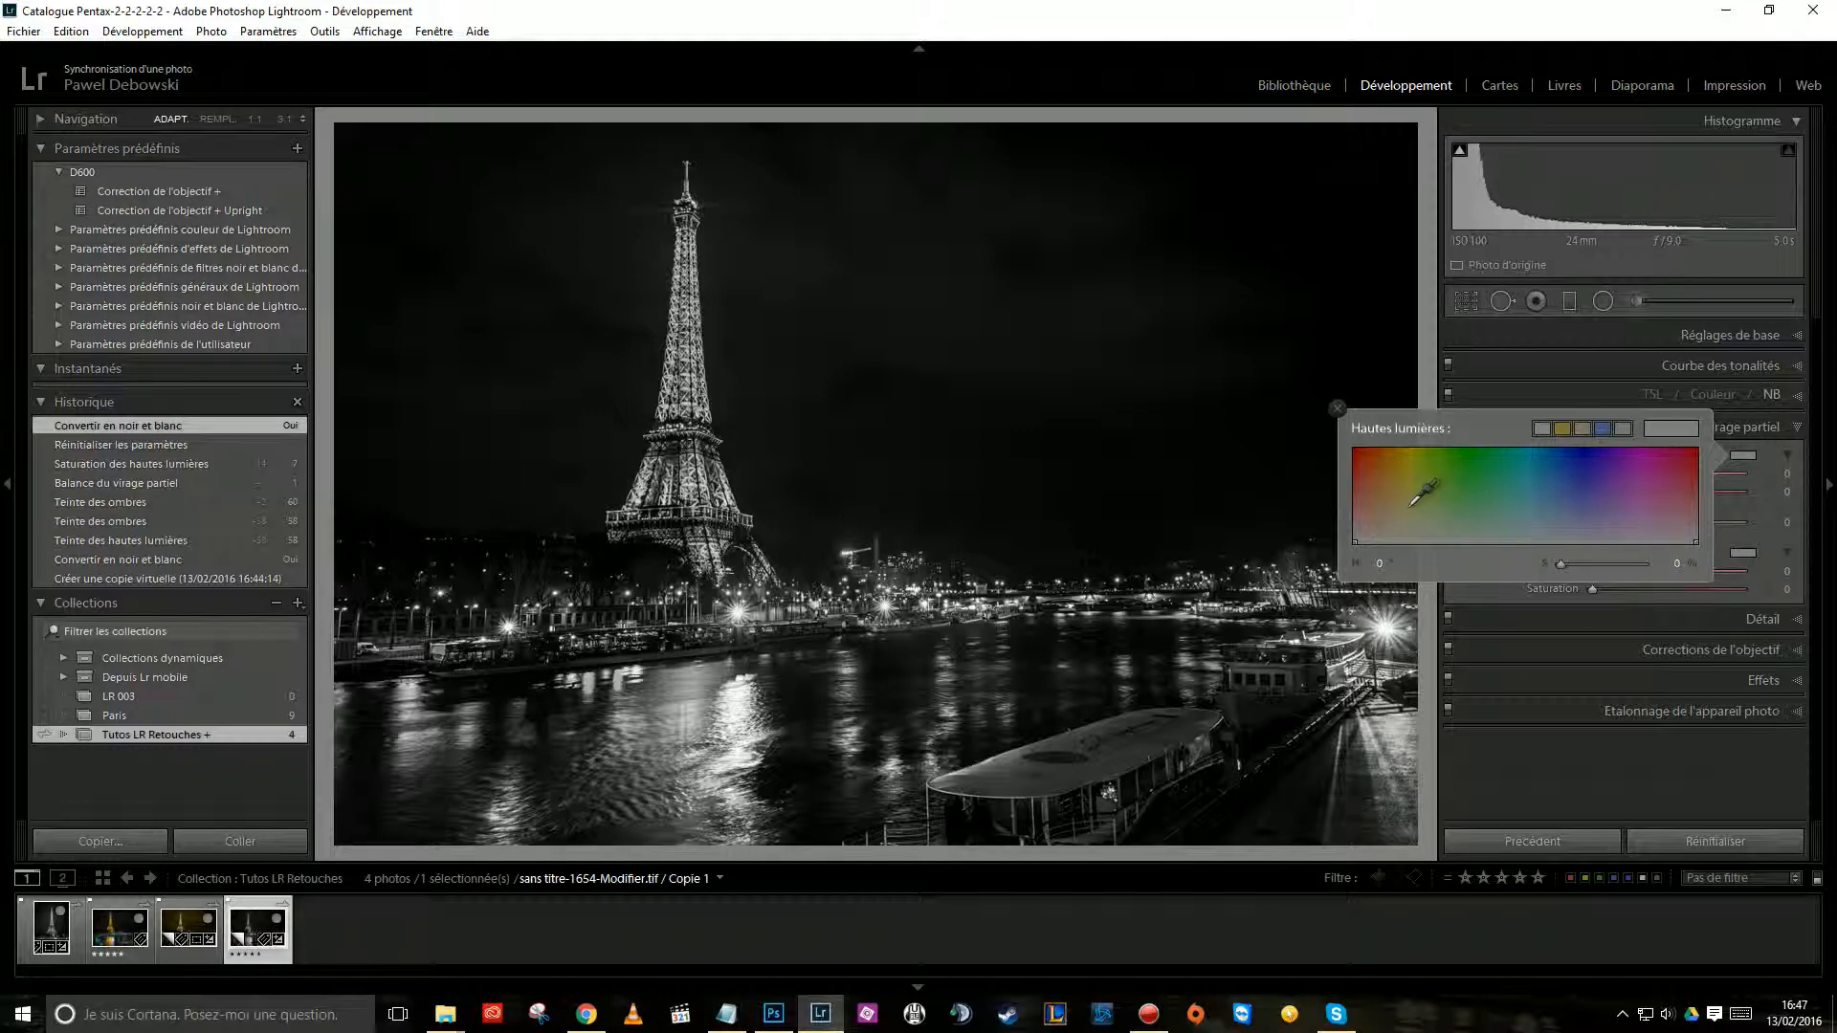
mouse_move(1414, 509)
mouse_down()
mouse_move(1417, 493)
mouse_move(1410, 510)
mouse_up()
click(1728, 624)
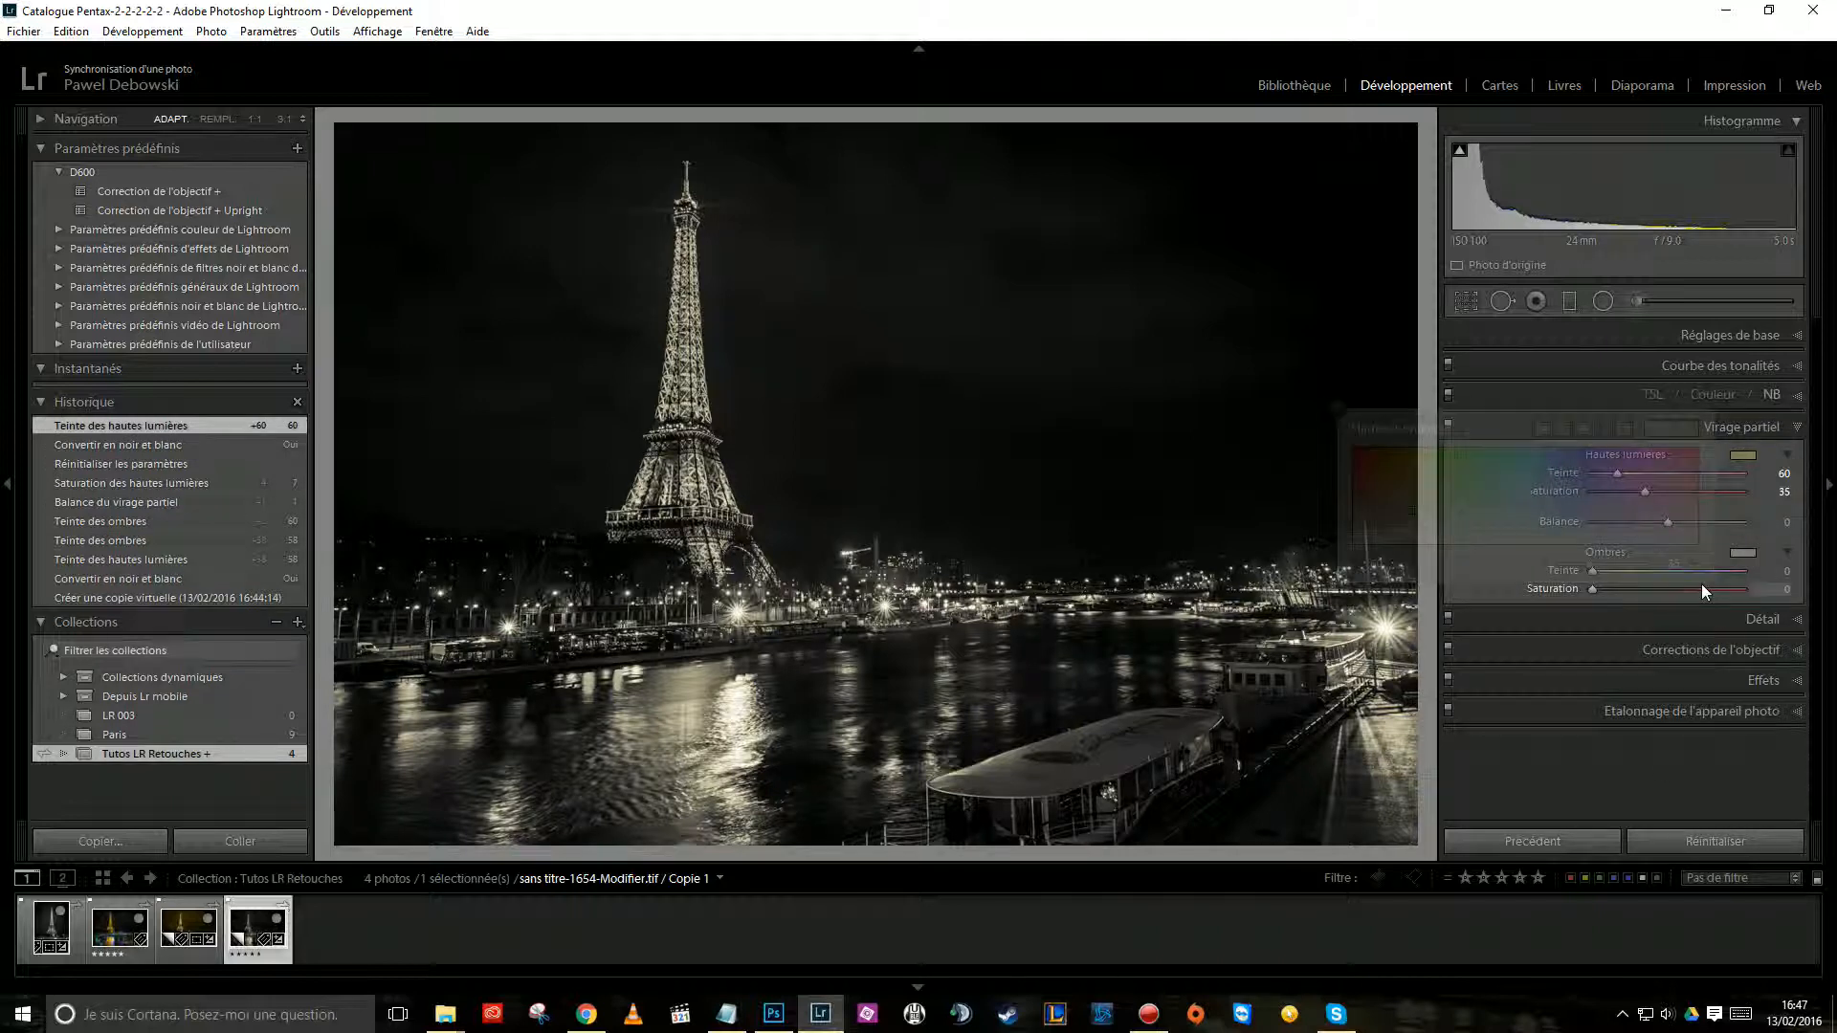
Apply a warm split-toning tint to the shadows with hue 52 and saturation 15.
click(1741, 552)
mouse_move(1416, 607)
mouse_down()
mouse_move(1412, 579)
mouse_move(1403, 627)
mouse_up()
click(1728, 742)
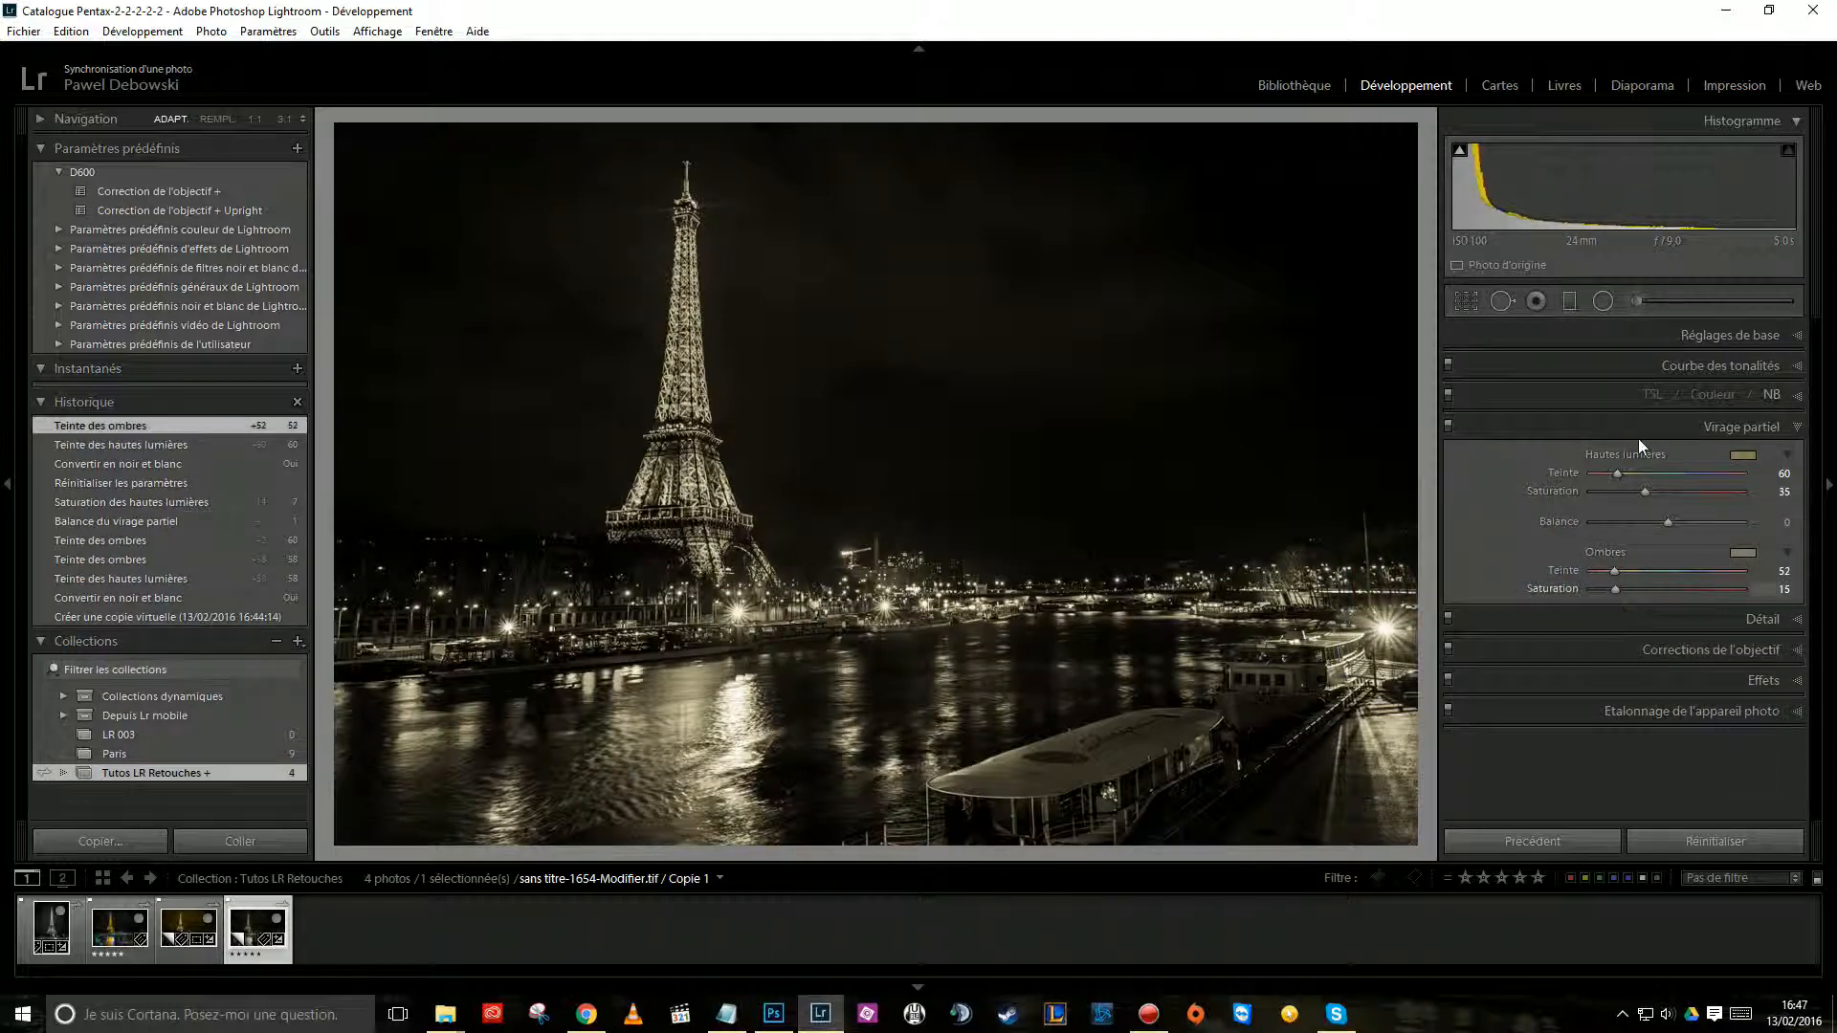
Set the split-toning saturation to 2 for the highlights and 28 for the shadows.
drag(1689, 494, 1658, 499)
drag(1658, 493, 1595, 489)
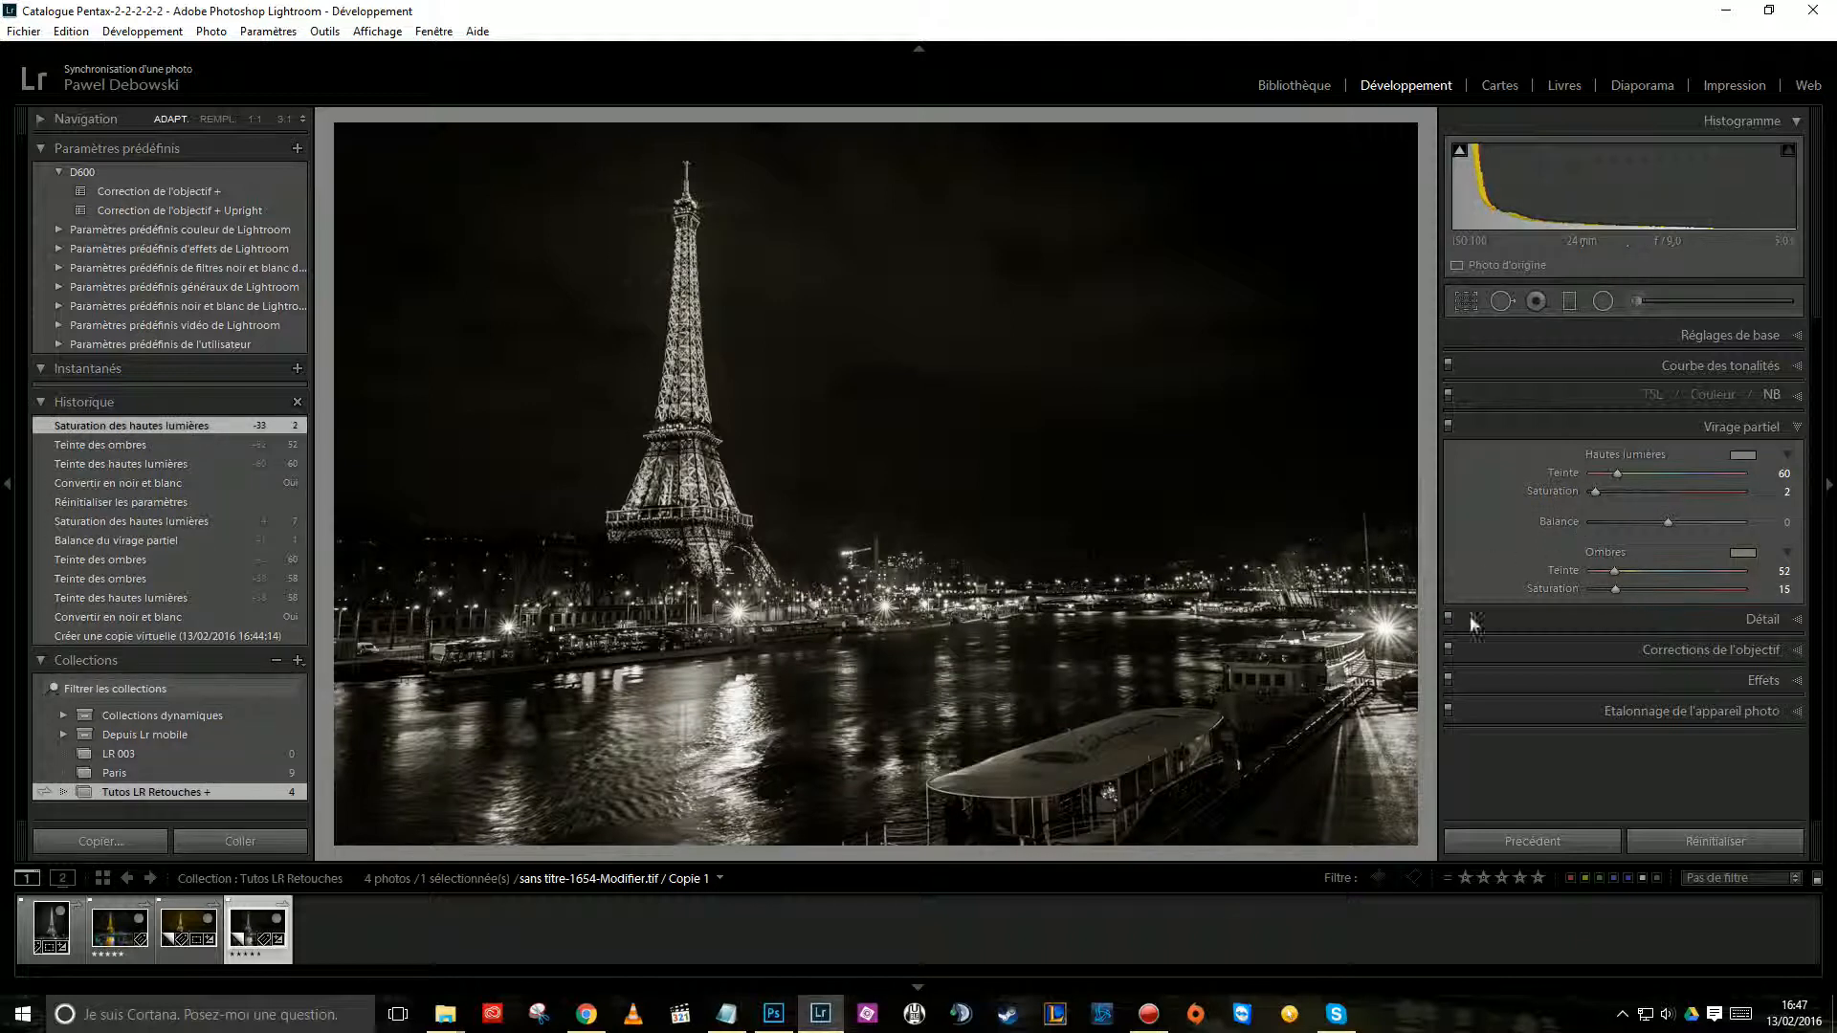
mouse_move(1623, 587)
mouse_down()
mouse_move(1667, 591)
mouse_move(1636, 588)
mouse_up()
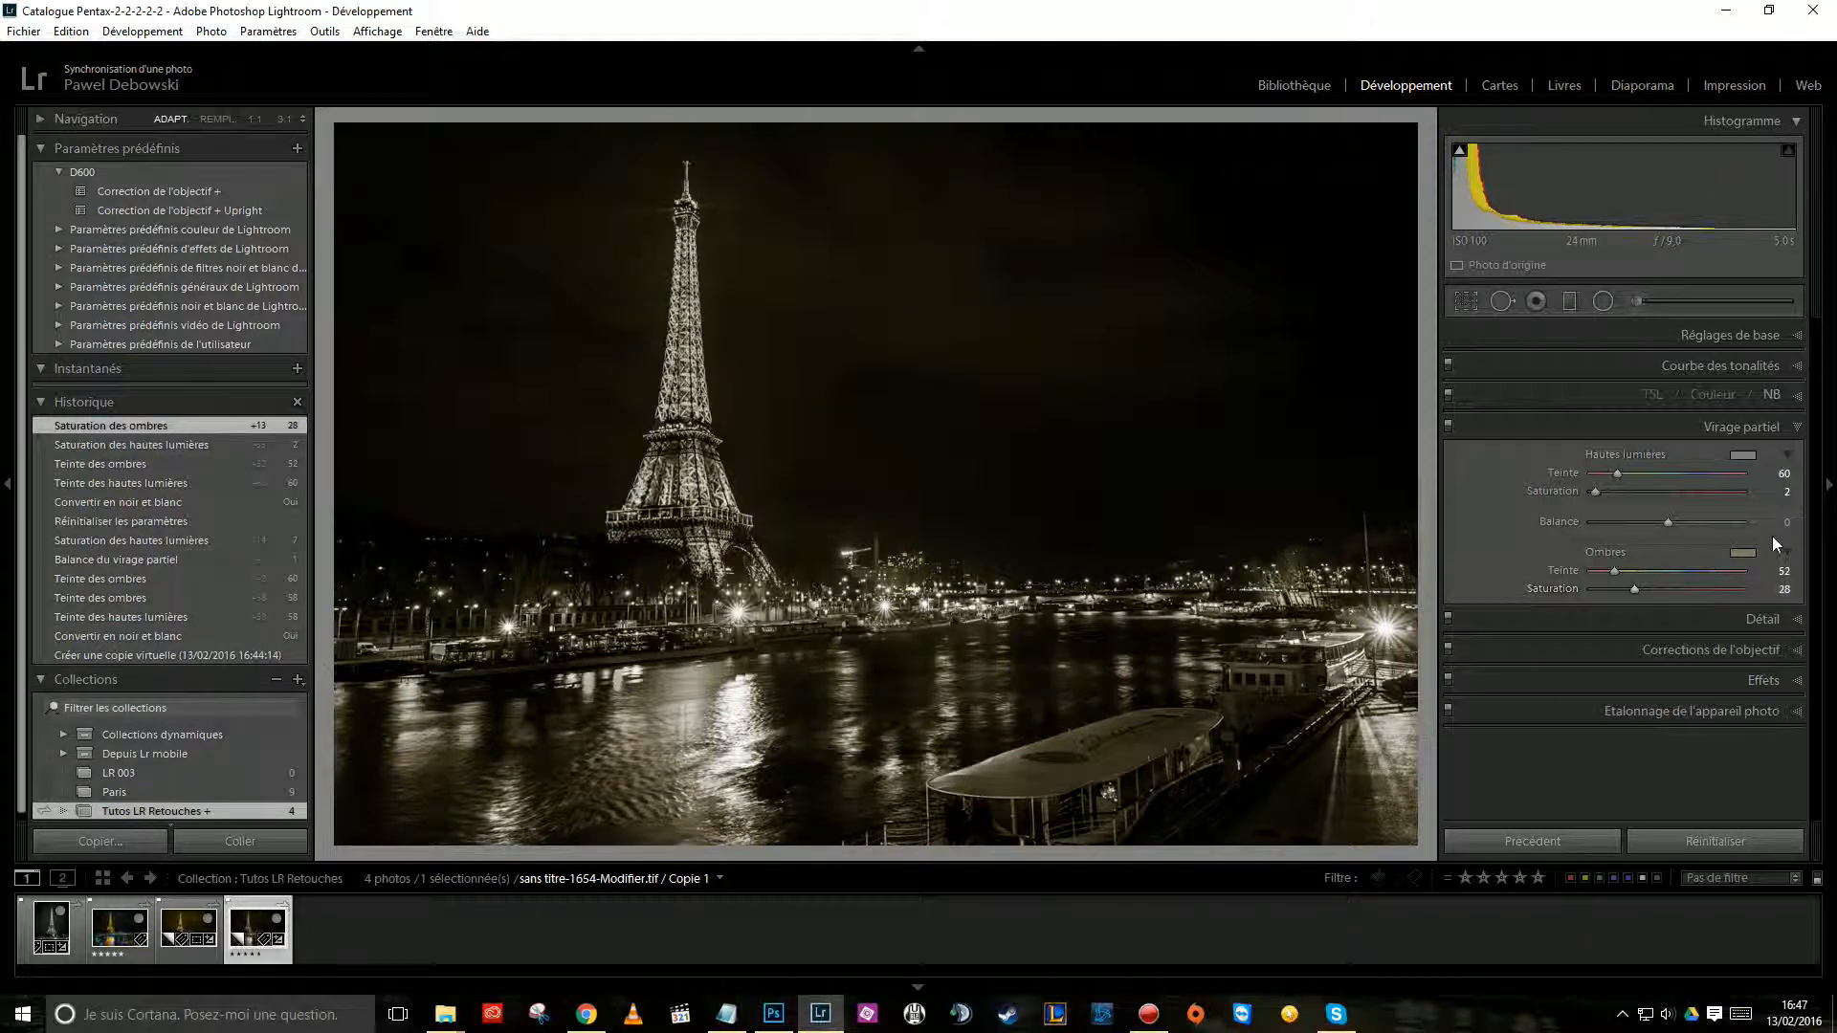
Set the photo's contrast to +1 in the basic adjustments.
click(1781, 427)
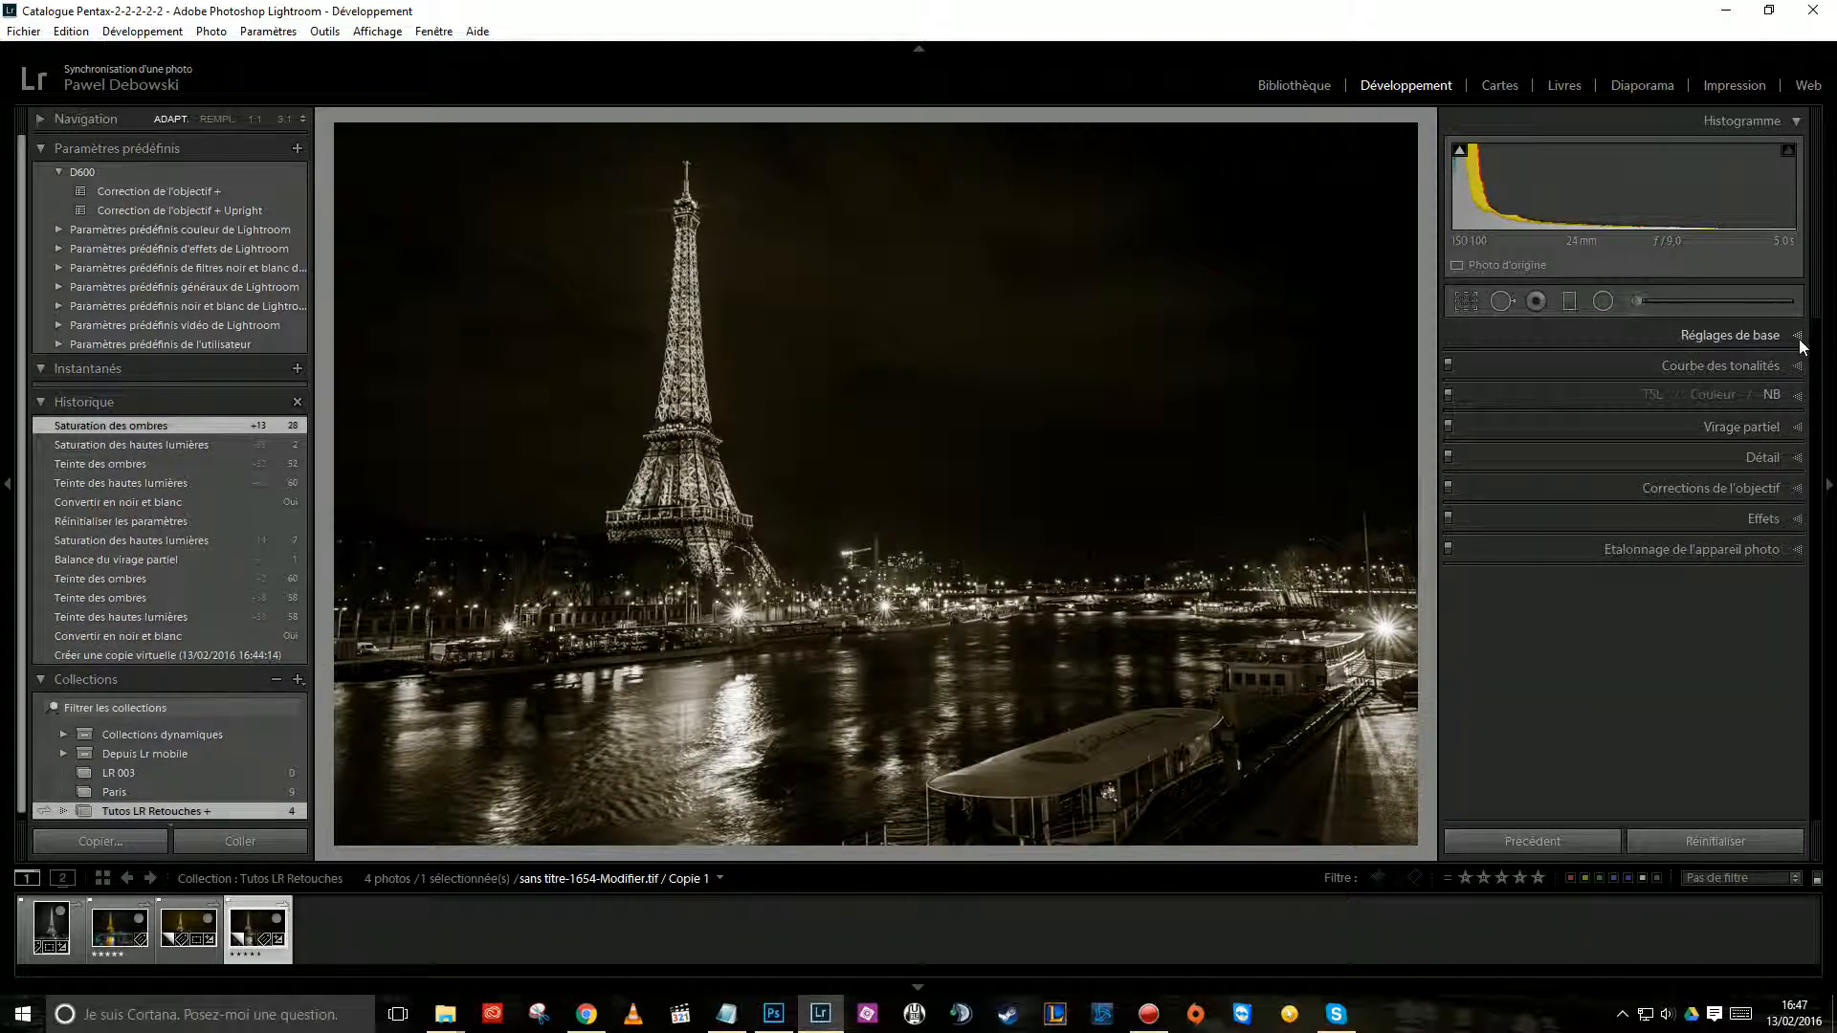
click(1770, 337)
mouse_move(1668, 508)
mouse_down()
mouse_move(1699, 508)
mouse_move(1652, 511)
mouse_move(1670, 507)
mouse_up()
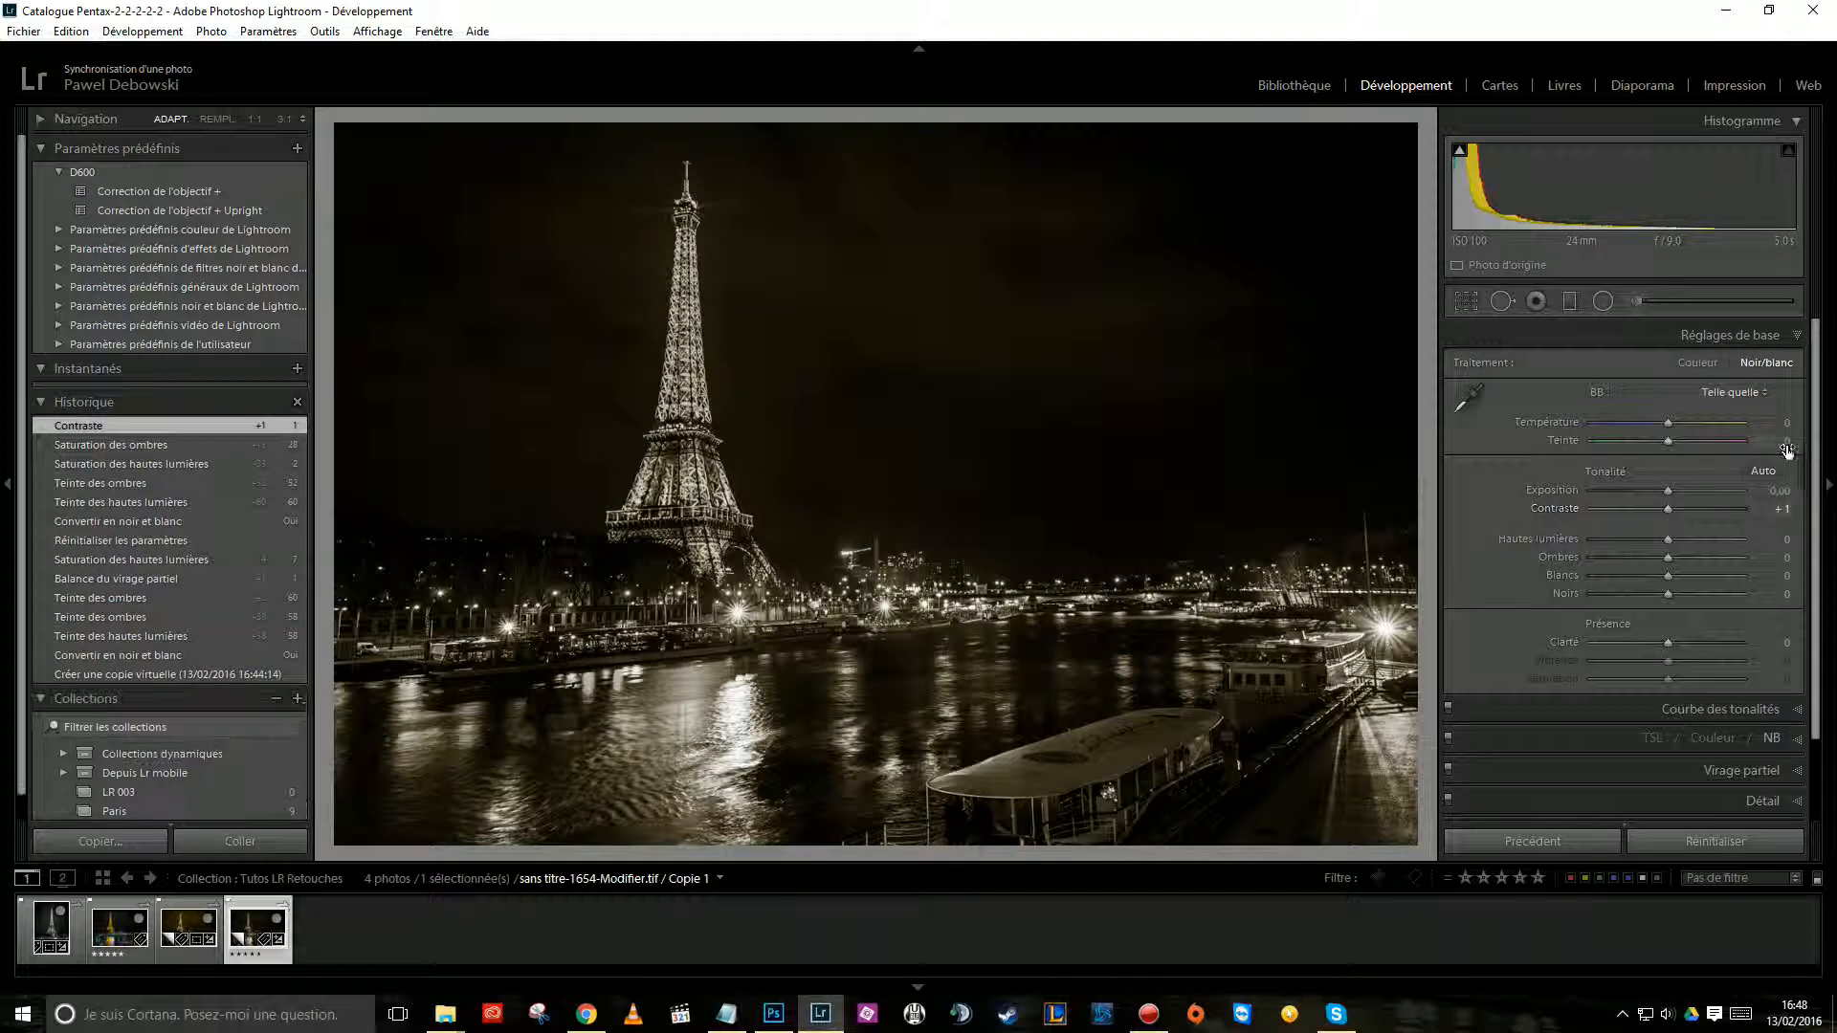
Set the post-crop vignette amount to +3 and the dehaze level to -48.
drag(1811, 437, 1811, 513)
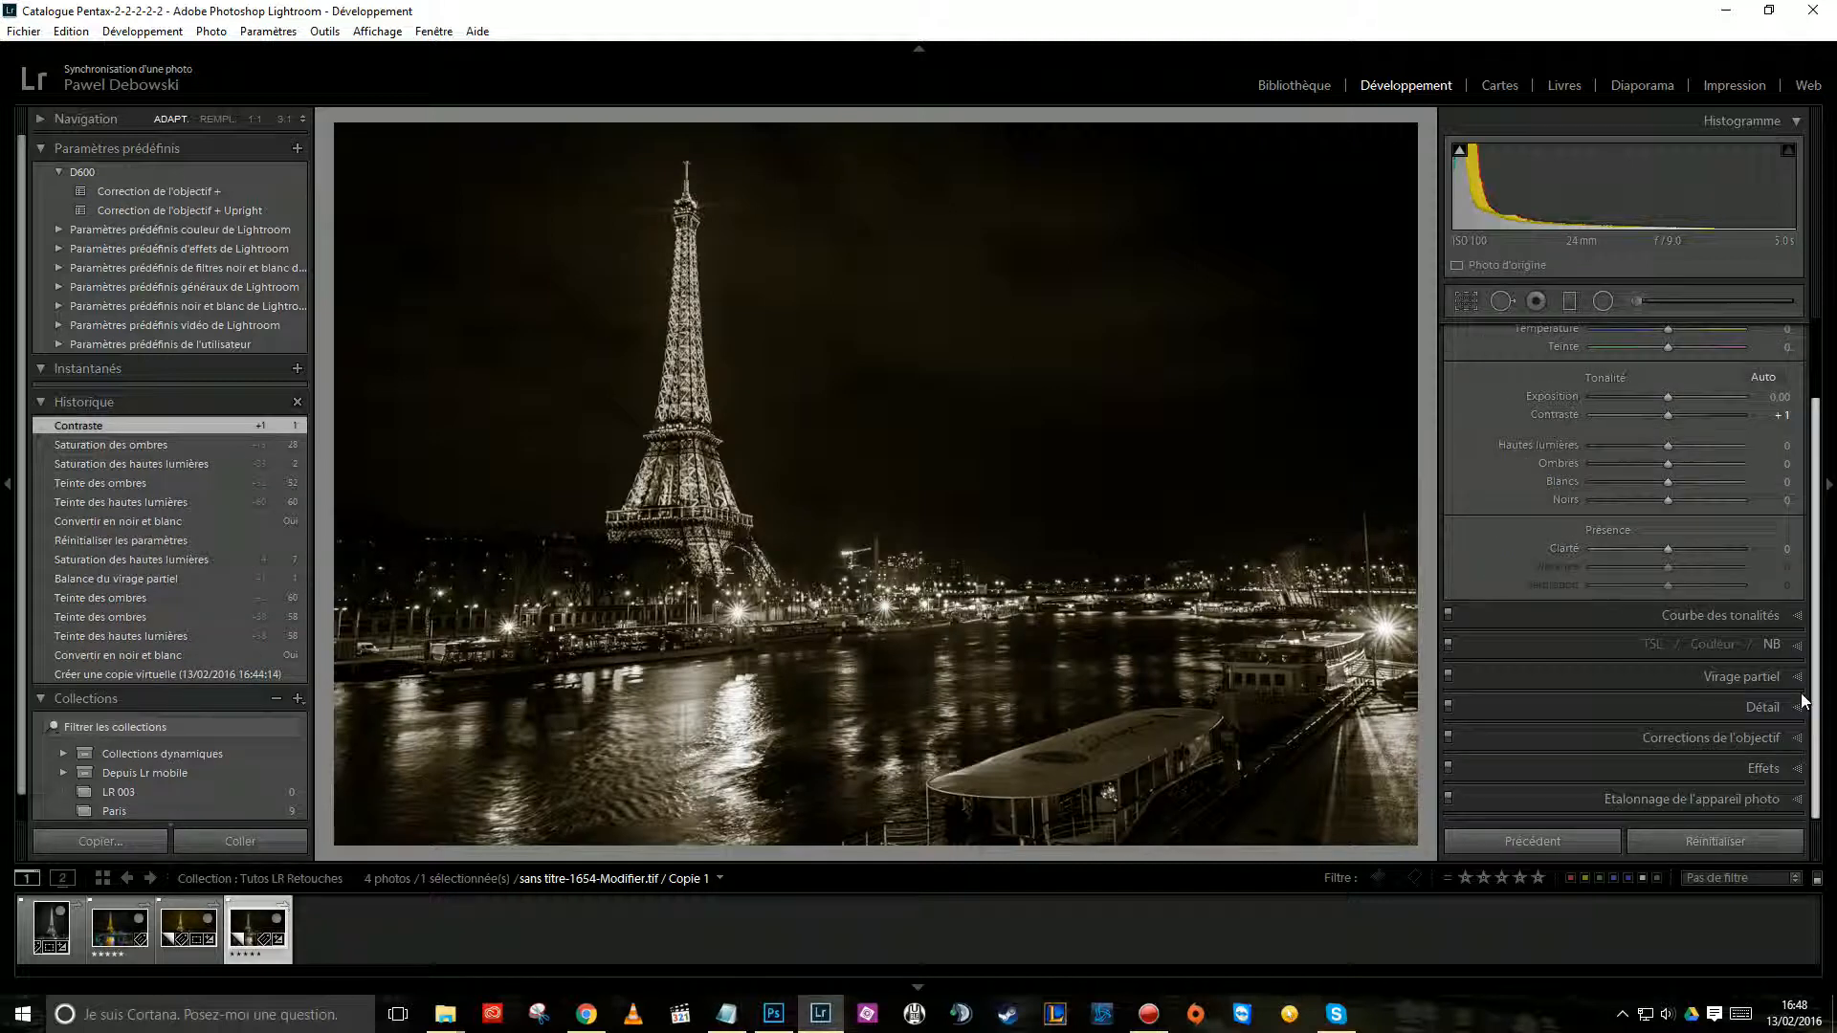
click(1732, 738)
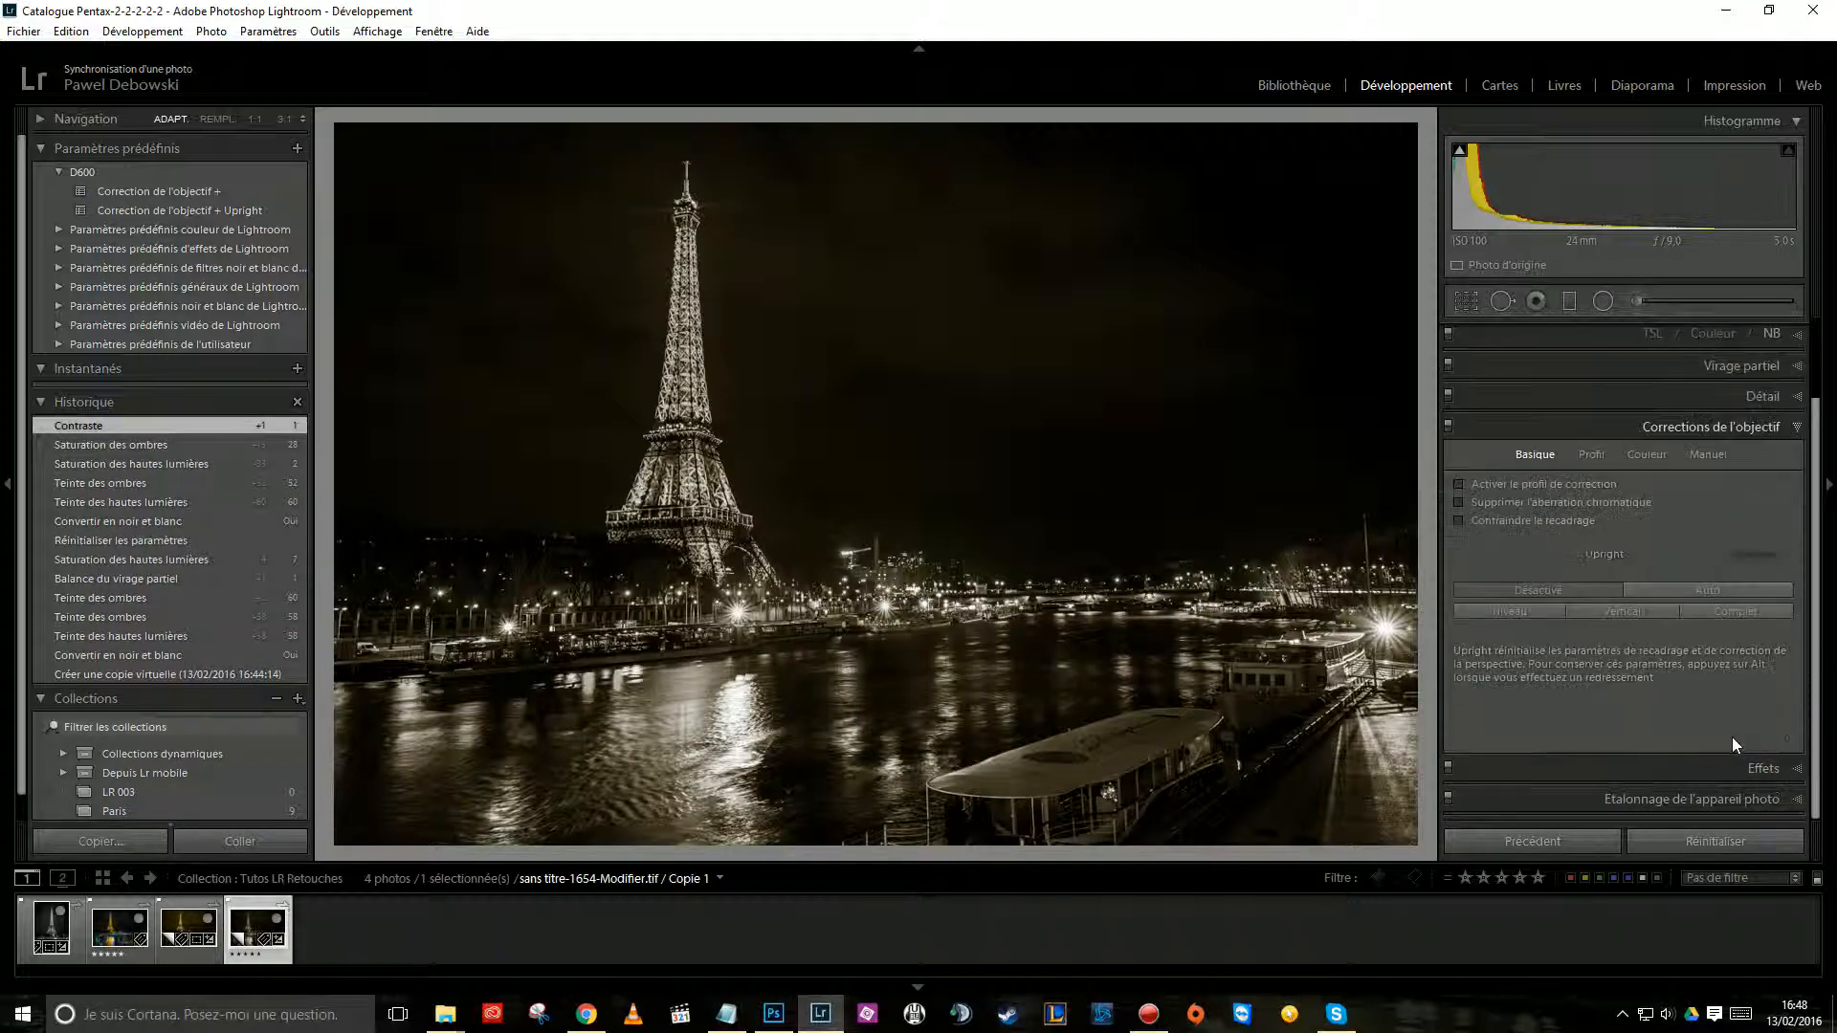
click(1729, 427)
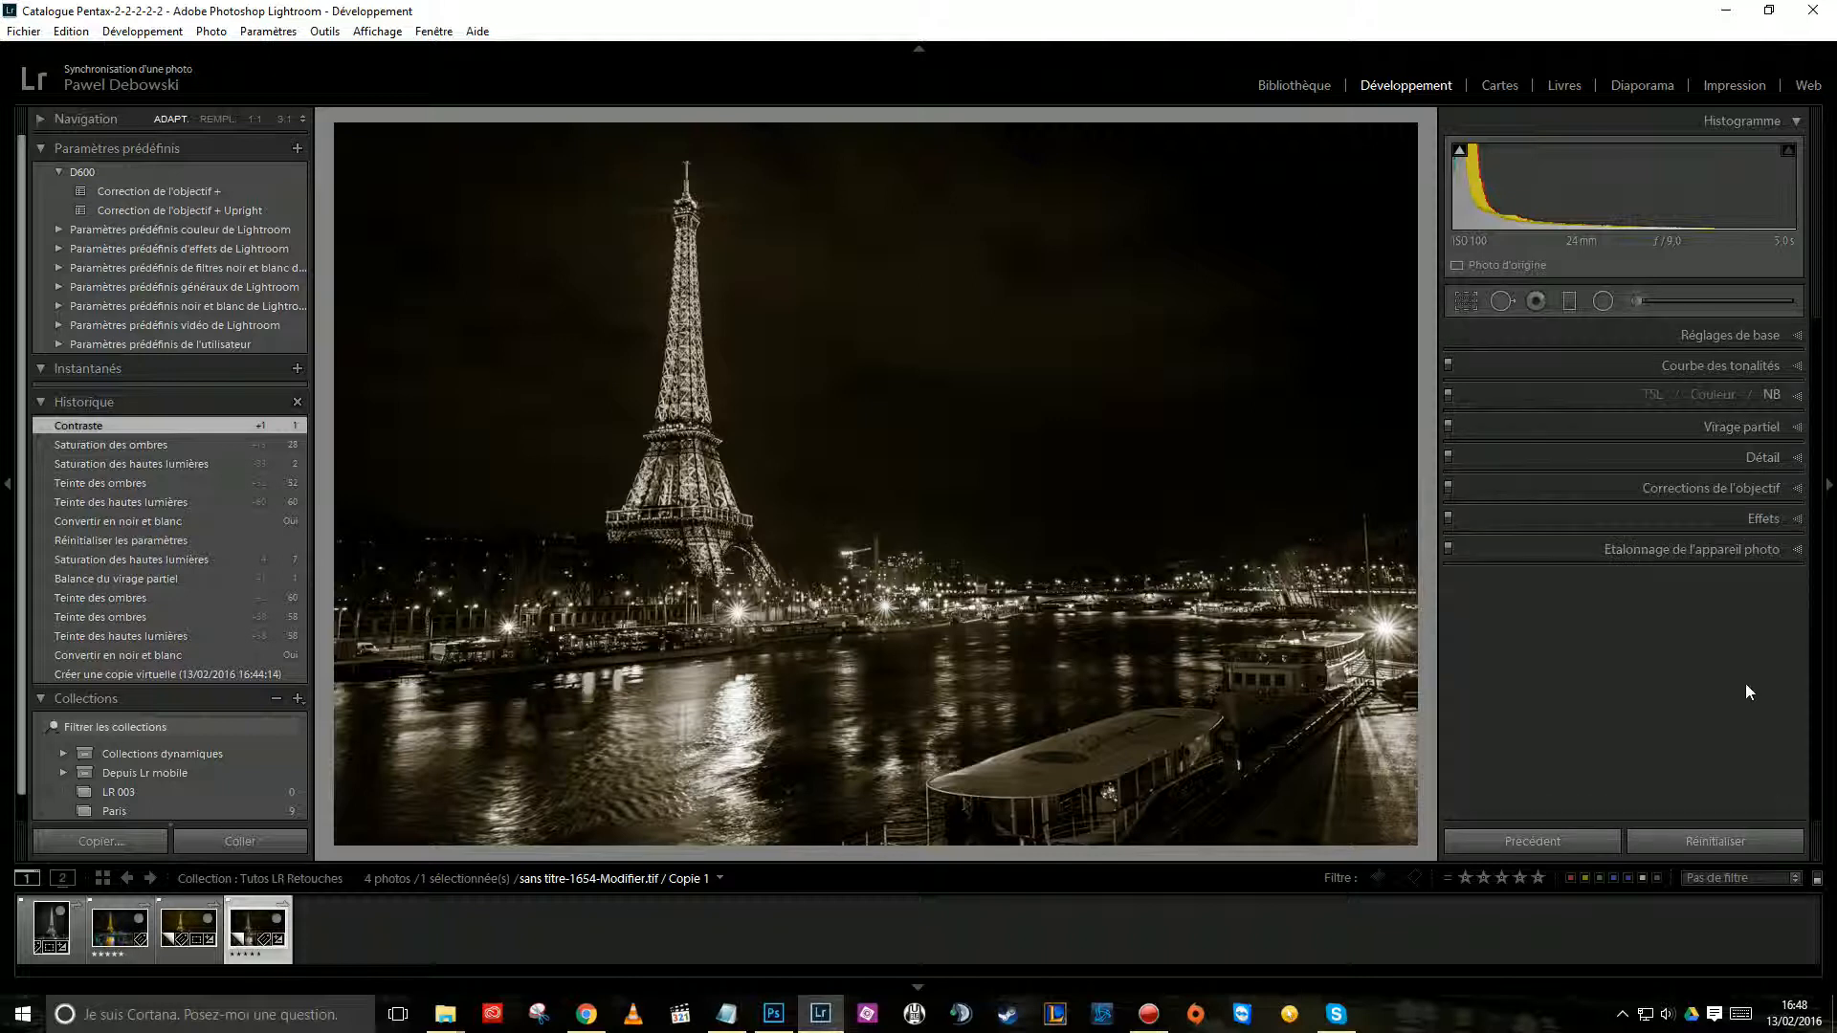
click(1760, 522)
drag(1660, 587, 1651, 593)
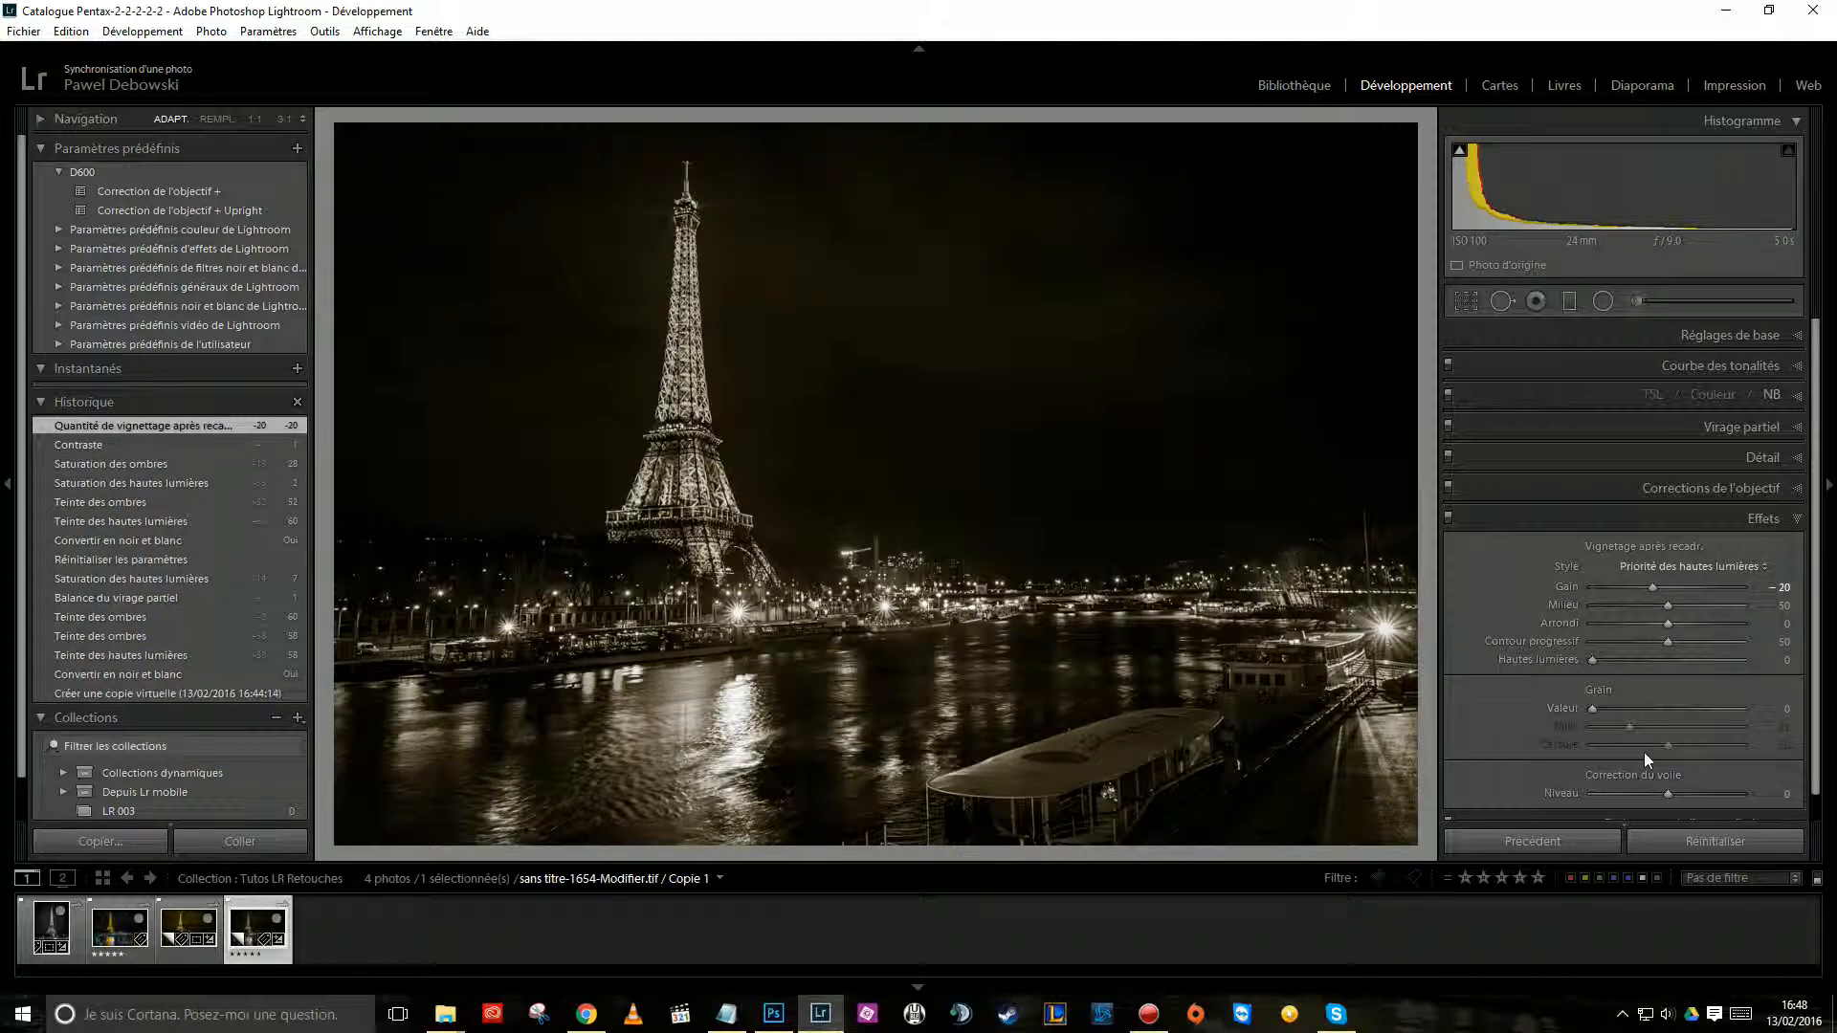
mouse_move(1652, 586)
mouse_down()
mouse_move(1685, 586)
mouse_move(1671, 587)
mouse_up()
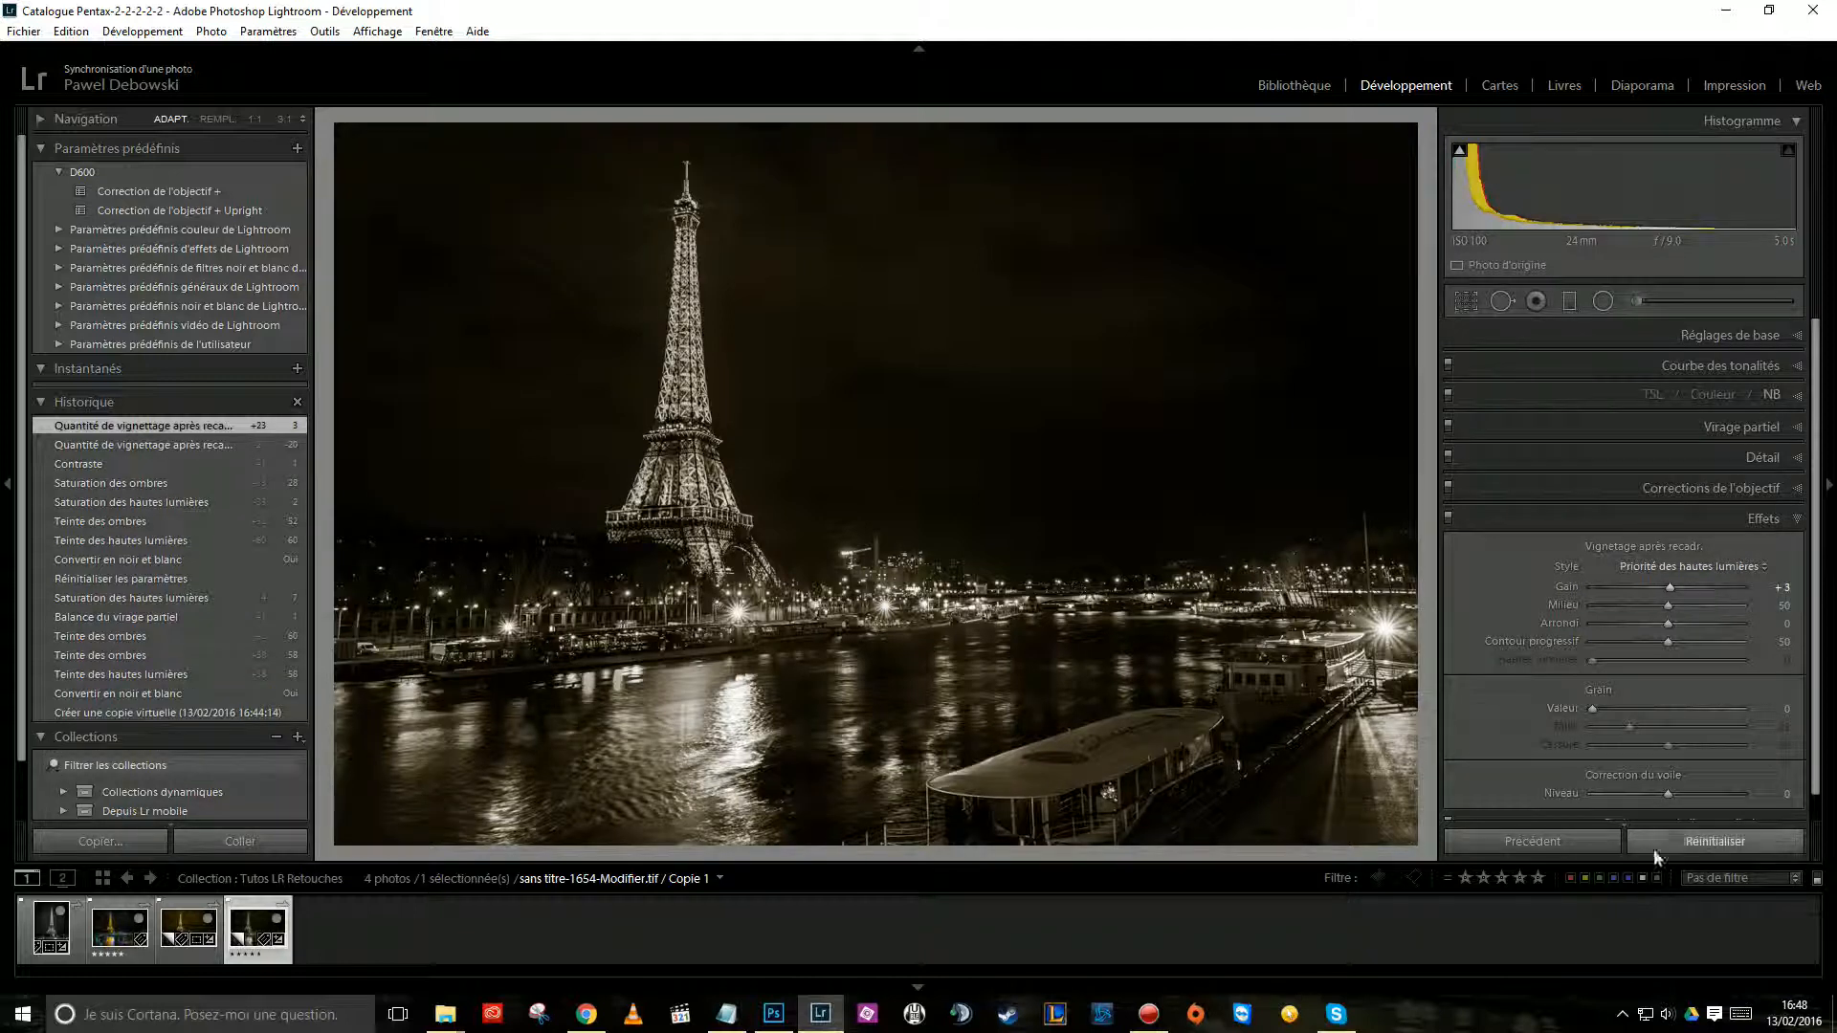
mouse_move(1672, 792)
mouse_down()
mouse_move(1694, 797)
mouse_move(1636, 794)
mouse_up()
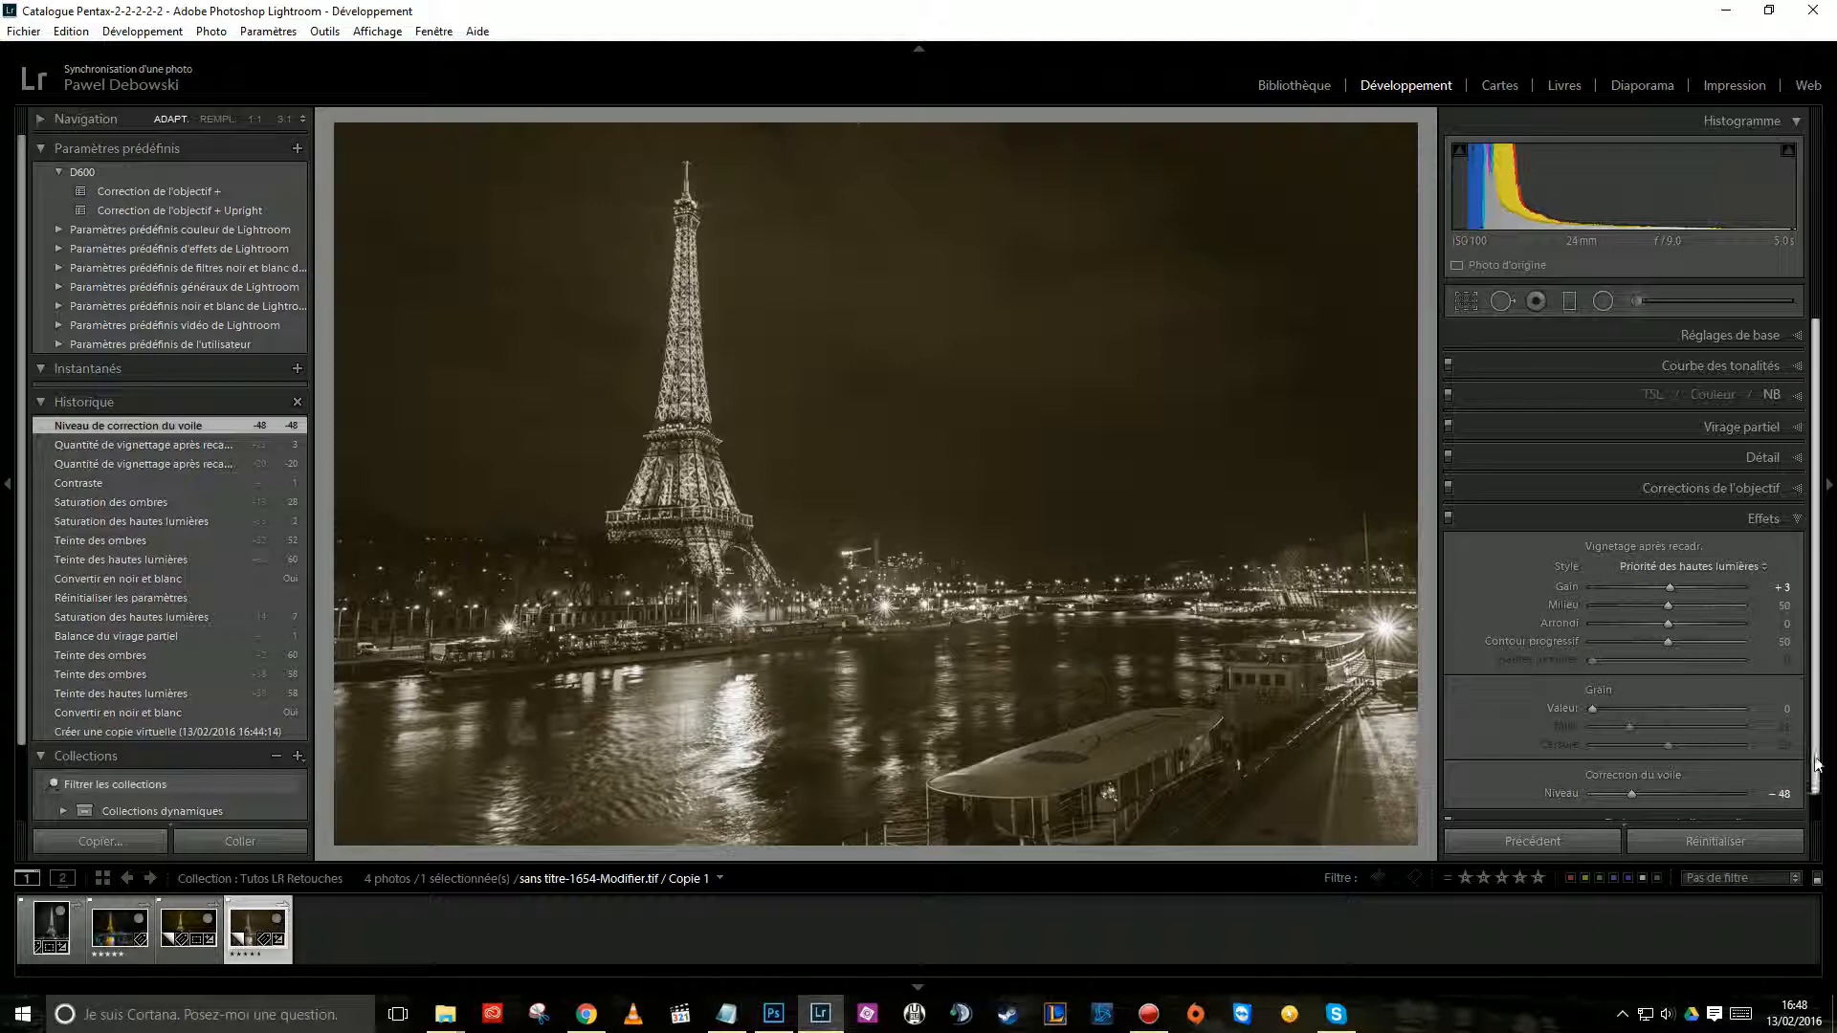
Select the vertical black-and-white Eiffel Tower photo and tint its highlights blue with hue 198 and saturation 43.
click(43, 933)
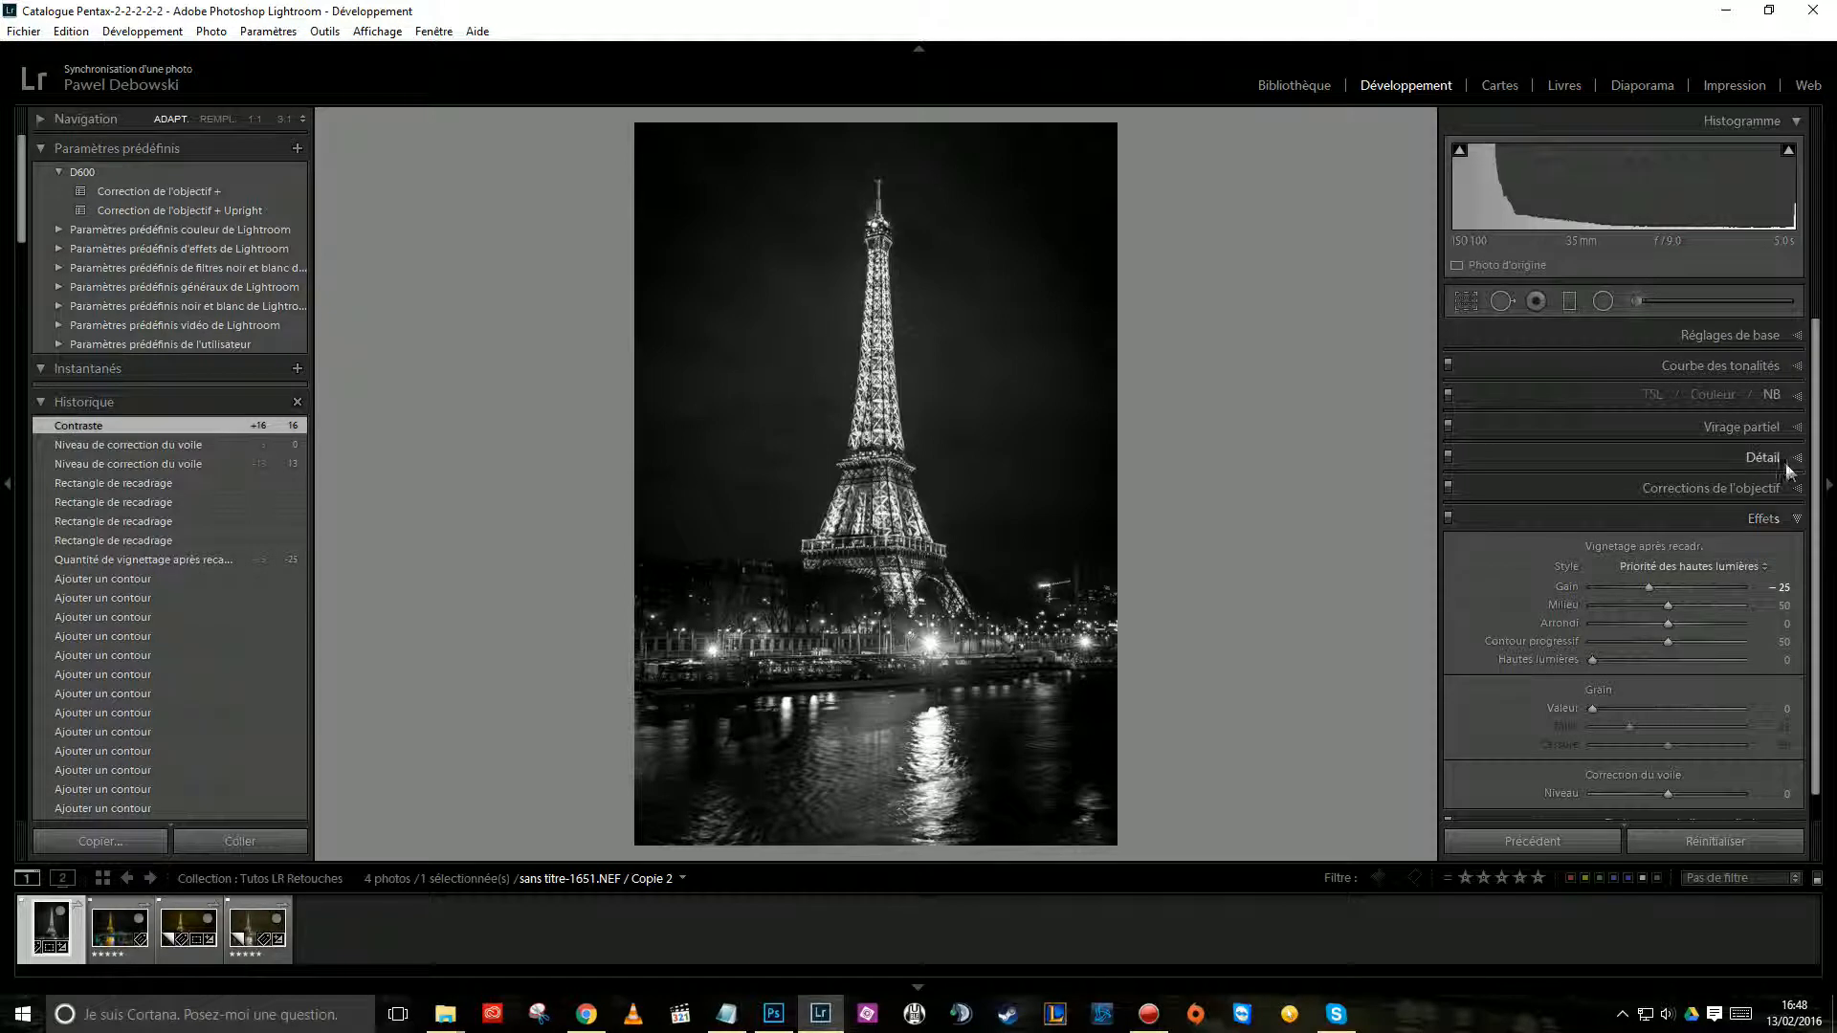
click(1797, 431)
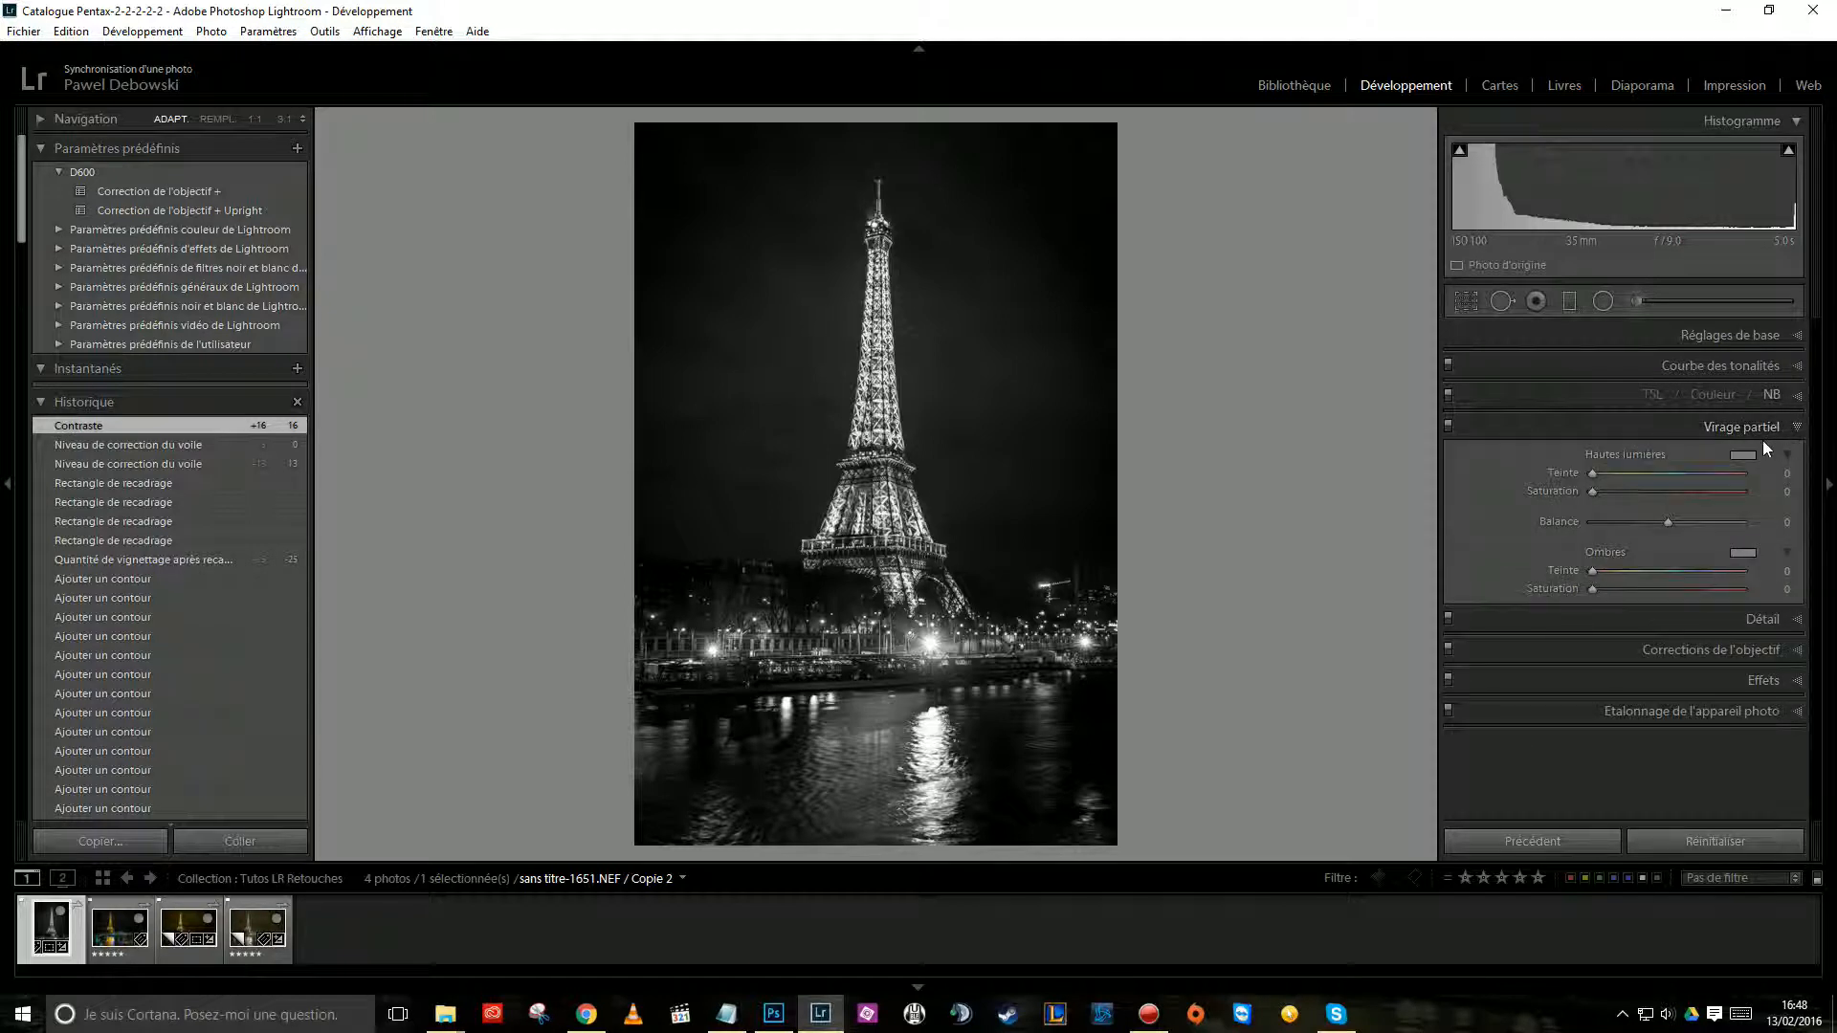
drag(1594, 473, 1658, 473)
click(1745, 453)
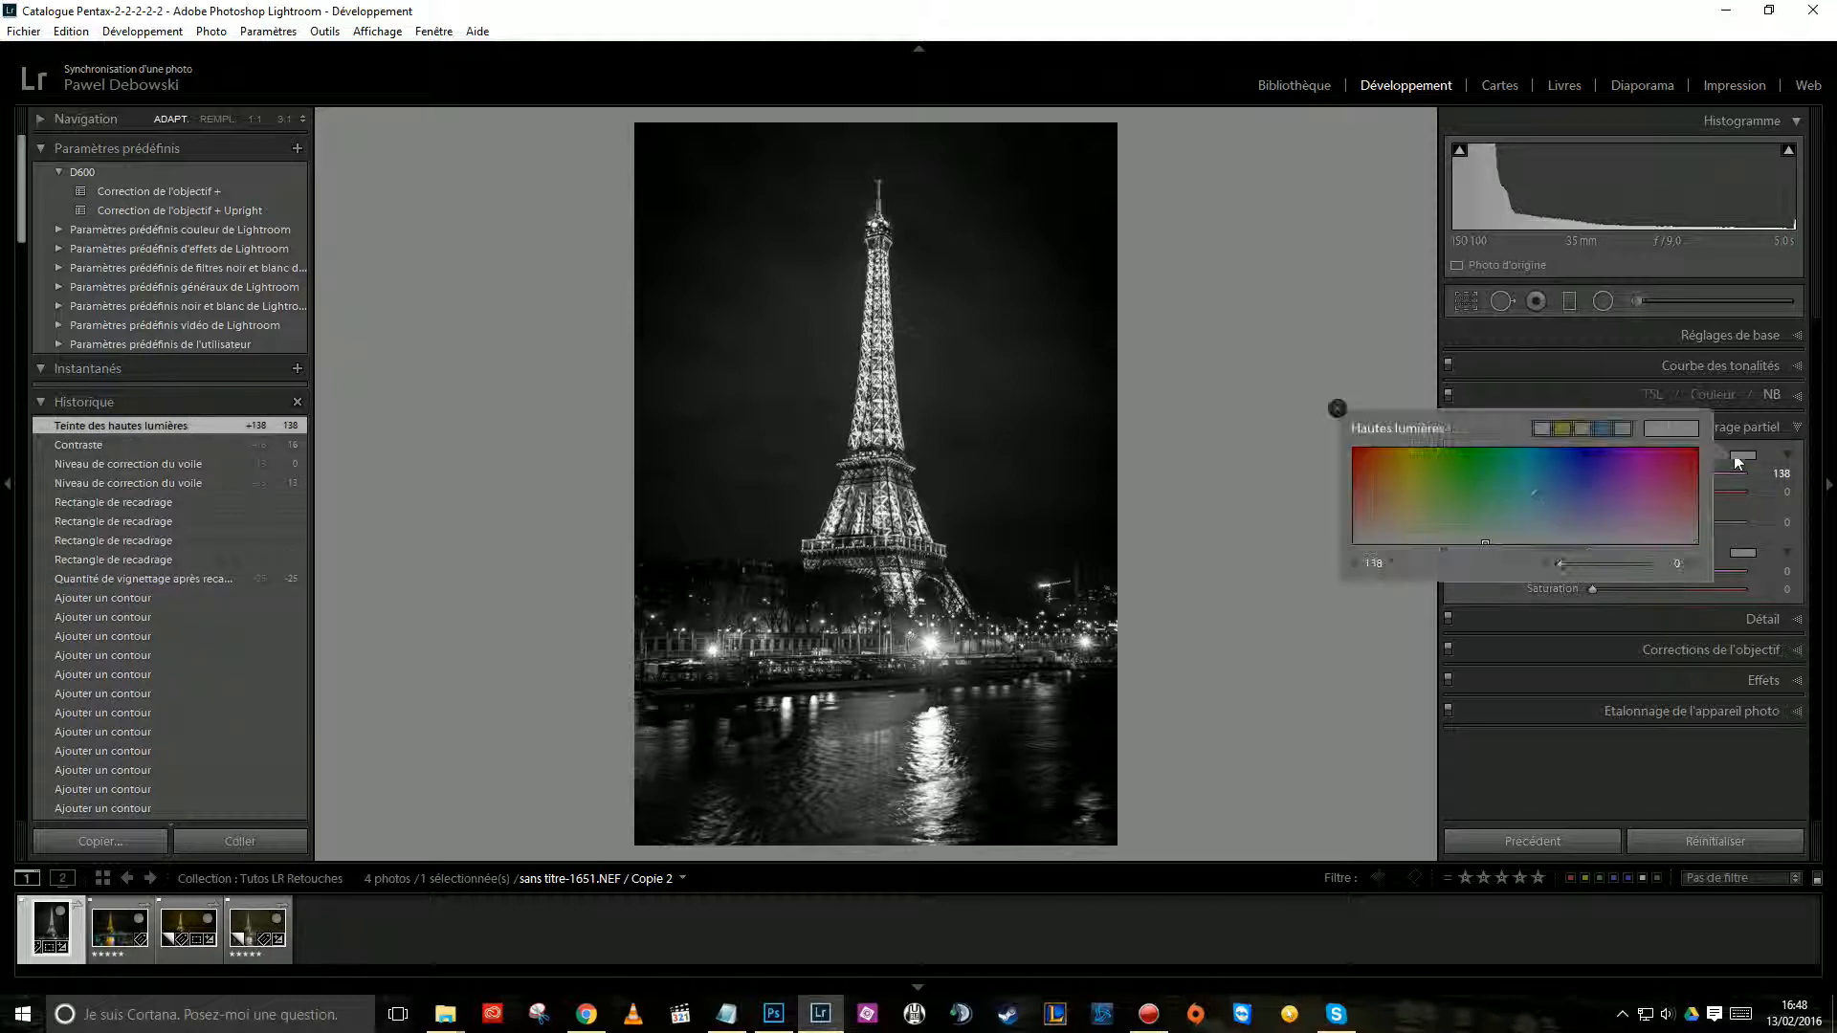
mouse_move(1459, 483)
mouse_down()
mouse_move(1420, 511)
mouse_move(1630, 498)
mouse_move(1543, 502)
mouse_up()
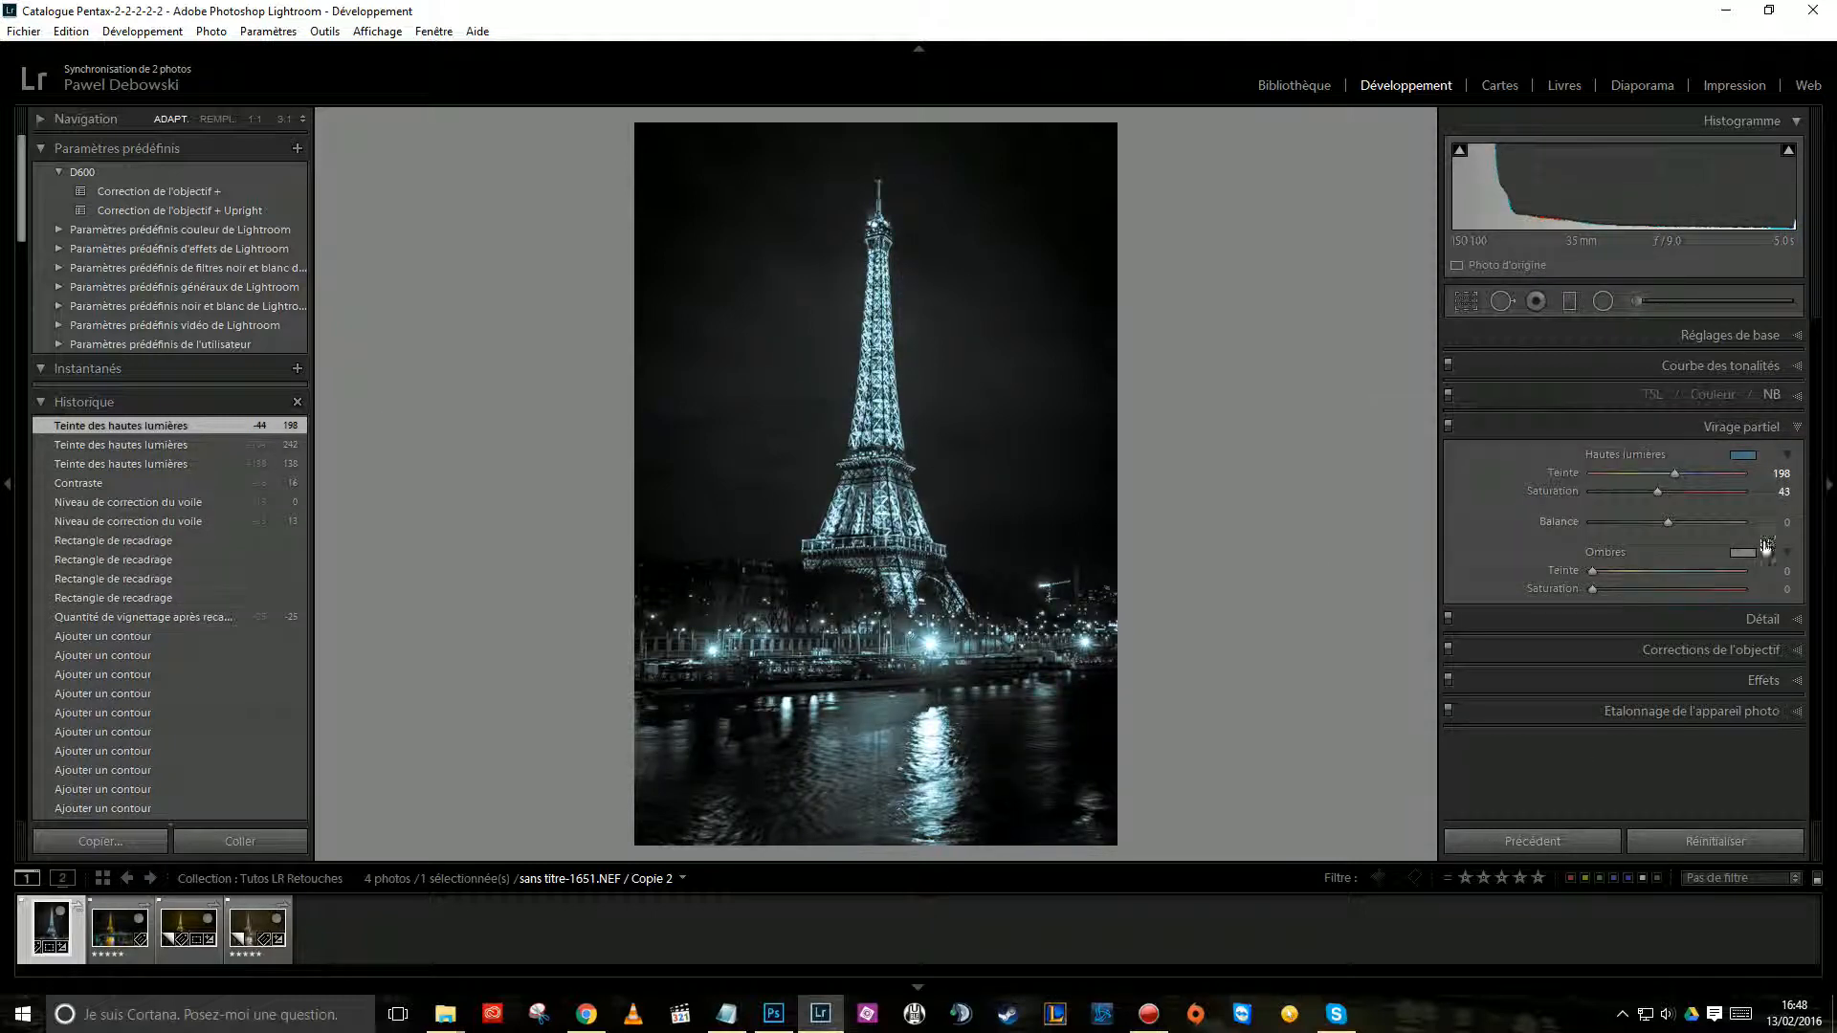
Tint the shadows of the vertical photo cyan with hue 182.
click(1739, 554)
drag(1538, 577, 1529, 628)
click(1581, 742)
Set the split-toning saturation to 10 for the highlights and 6 for the shadows.
drag(1607, 492, 1607, 493)
drag(1610, 586, 1593, 587)
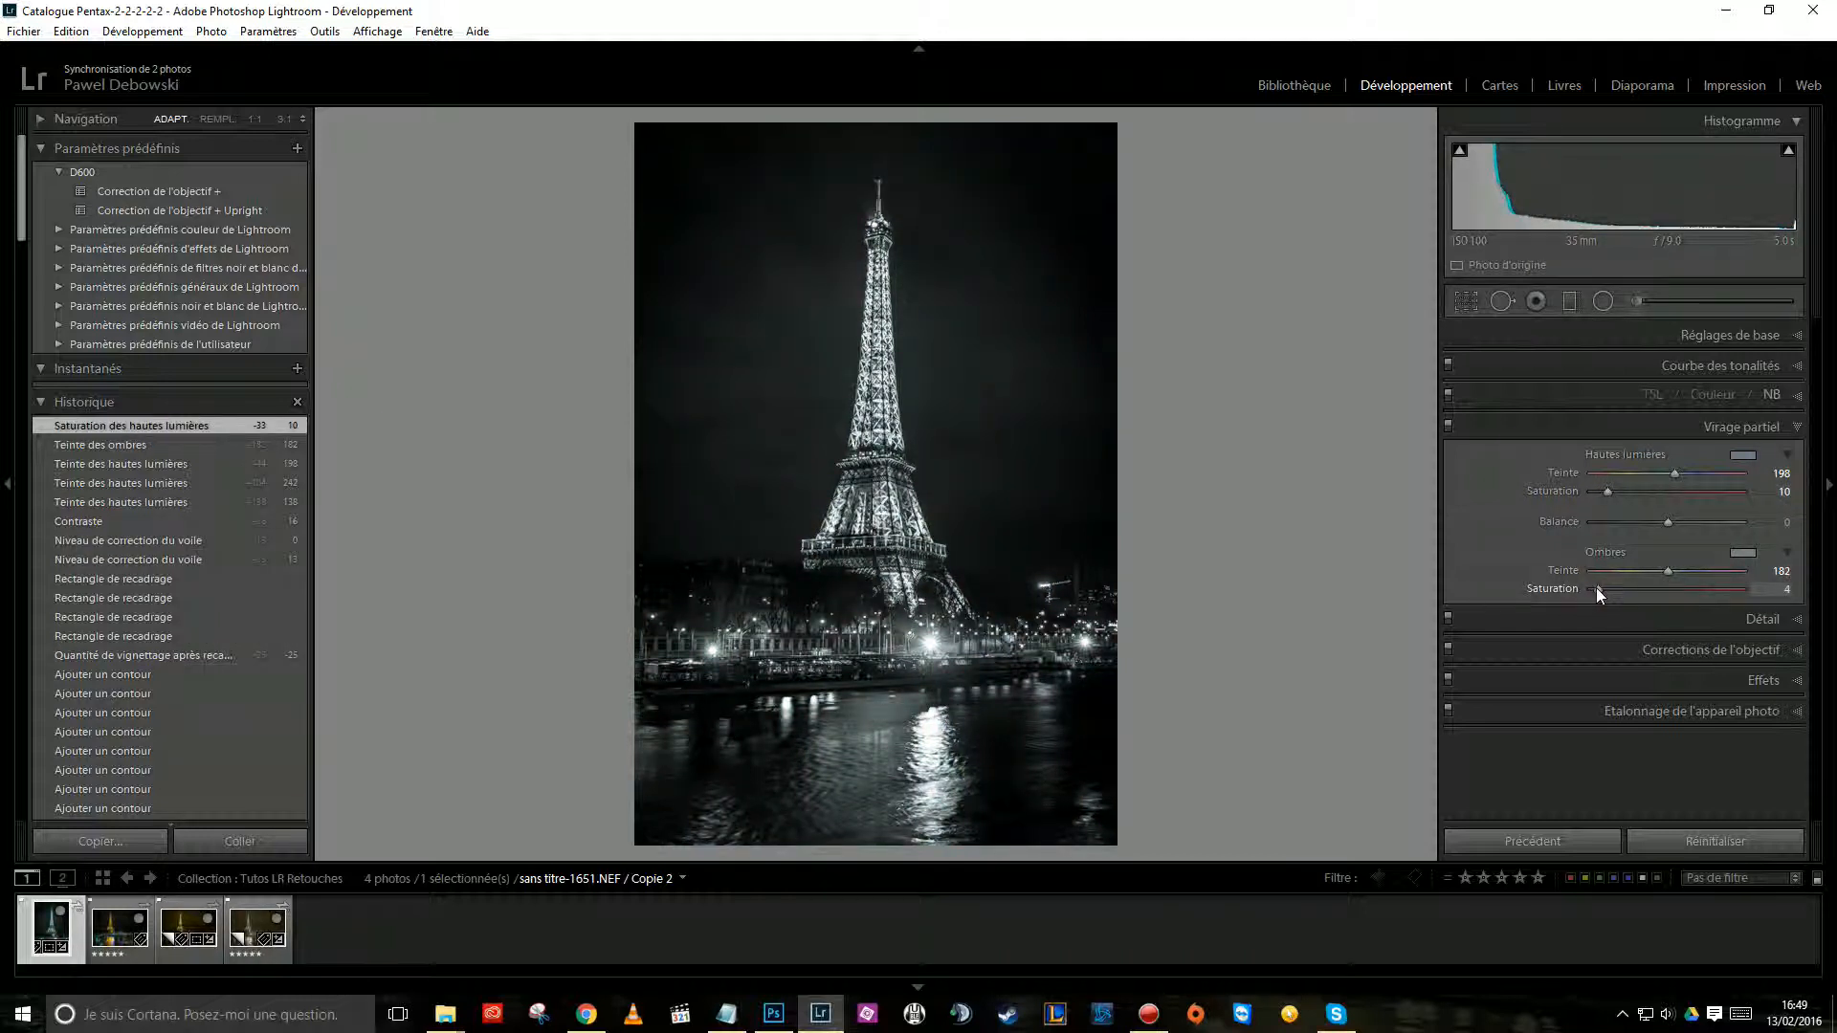
drag(1598, 587, 1600, 588)
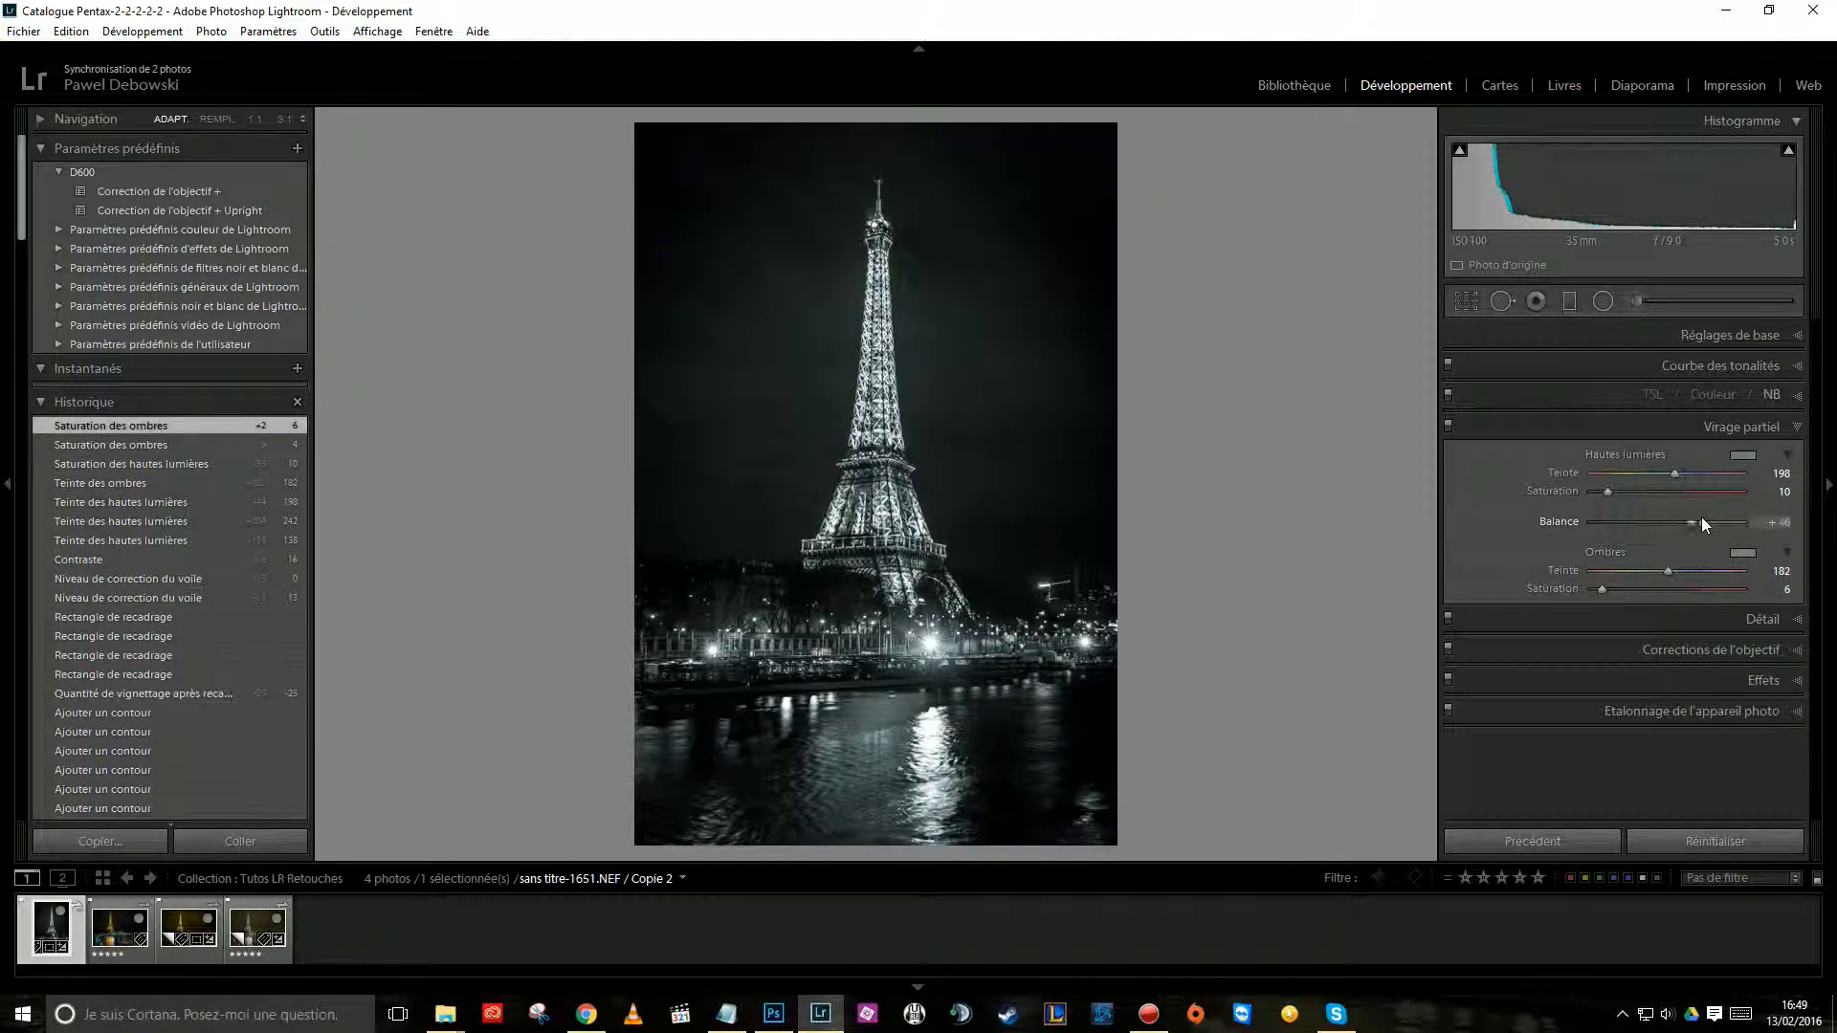
Set the split-toning balance between highlights and shadows to +6.
drag(1659, 519, 1654, 519)
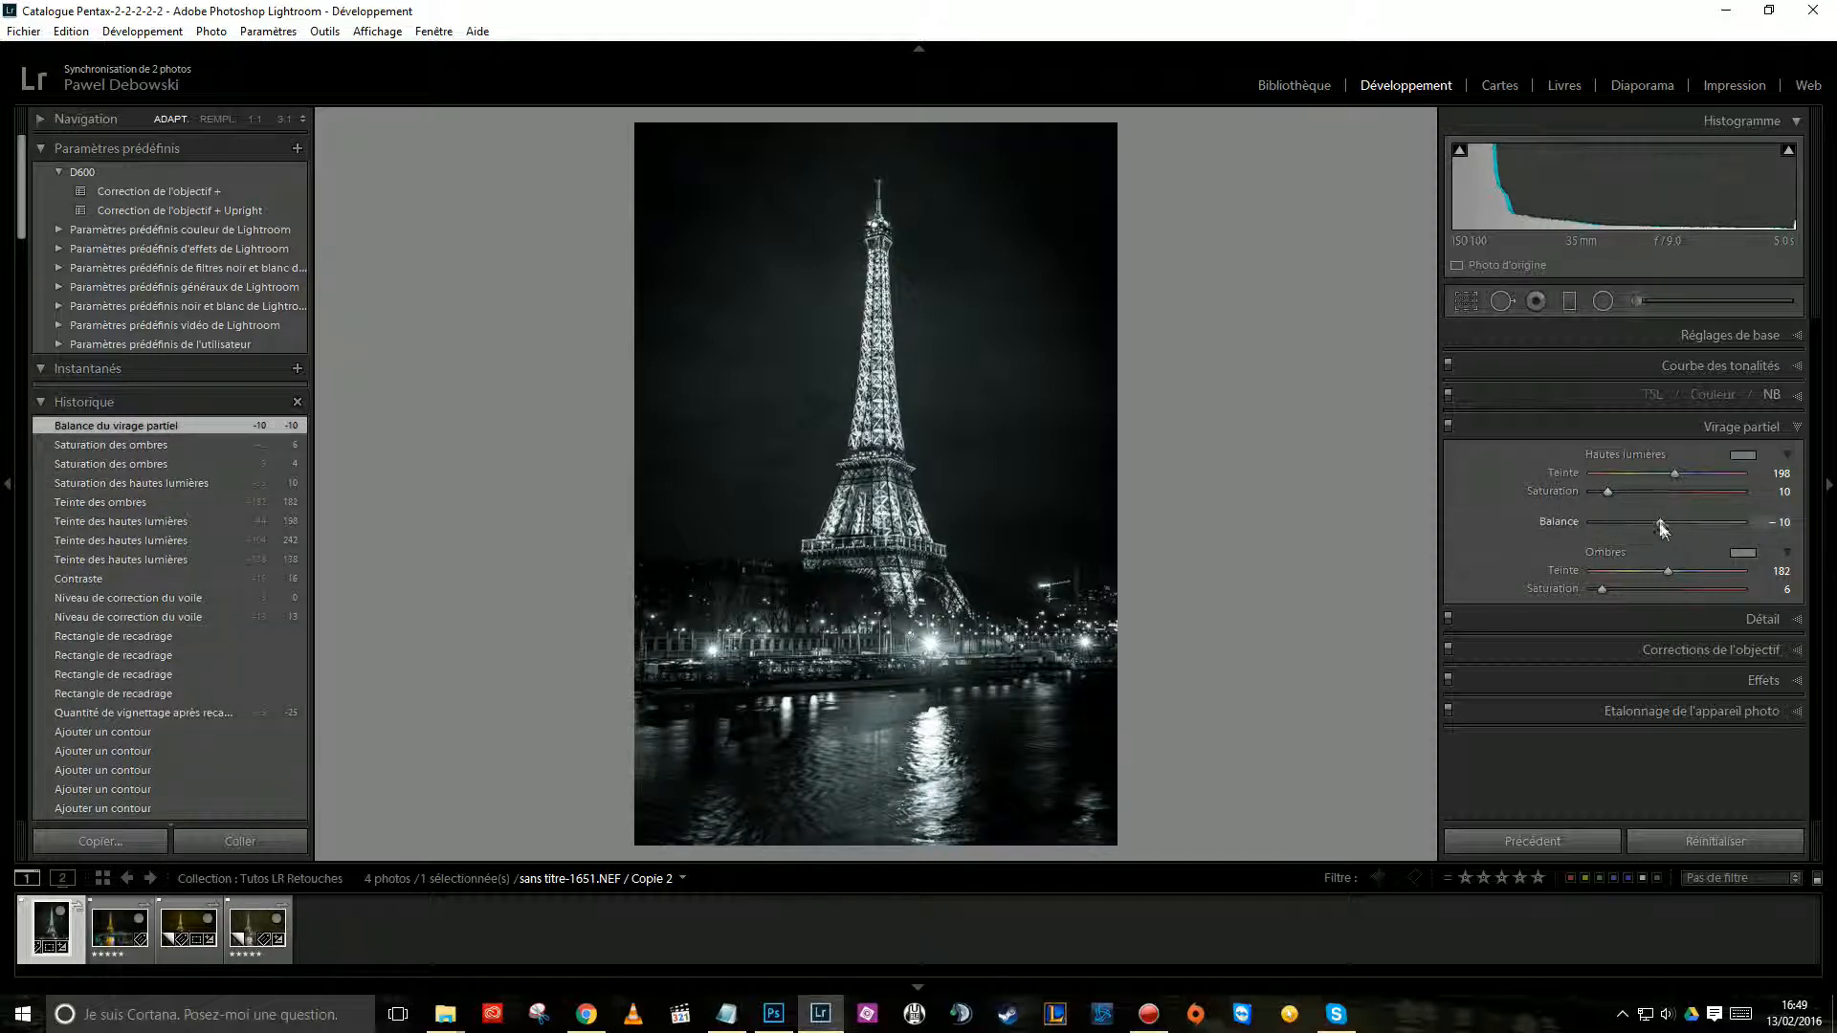
drag(1672, 531, 1672, 531)
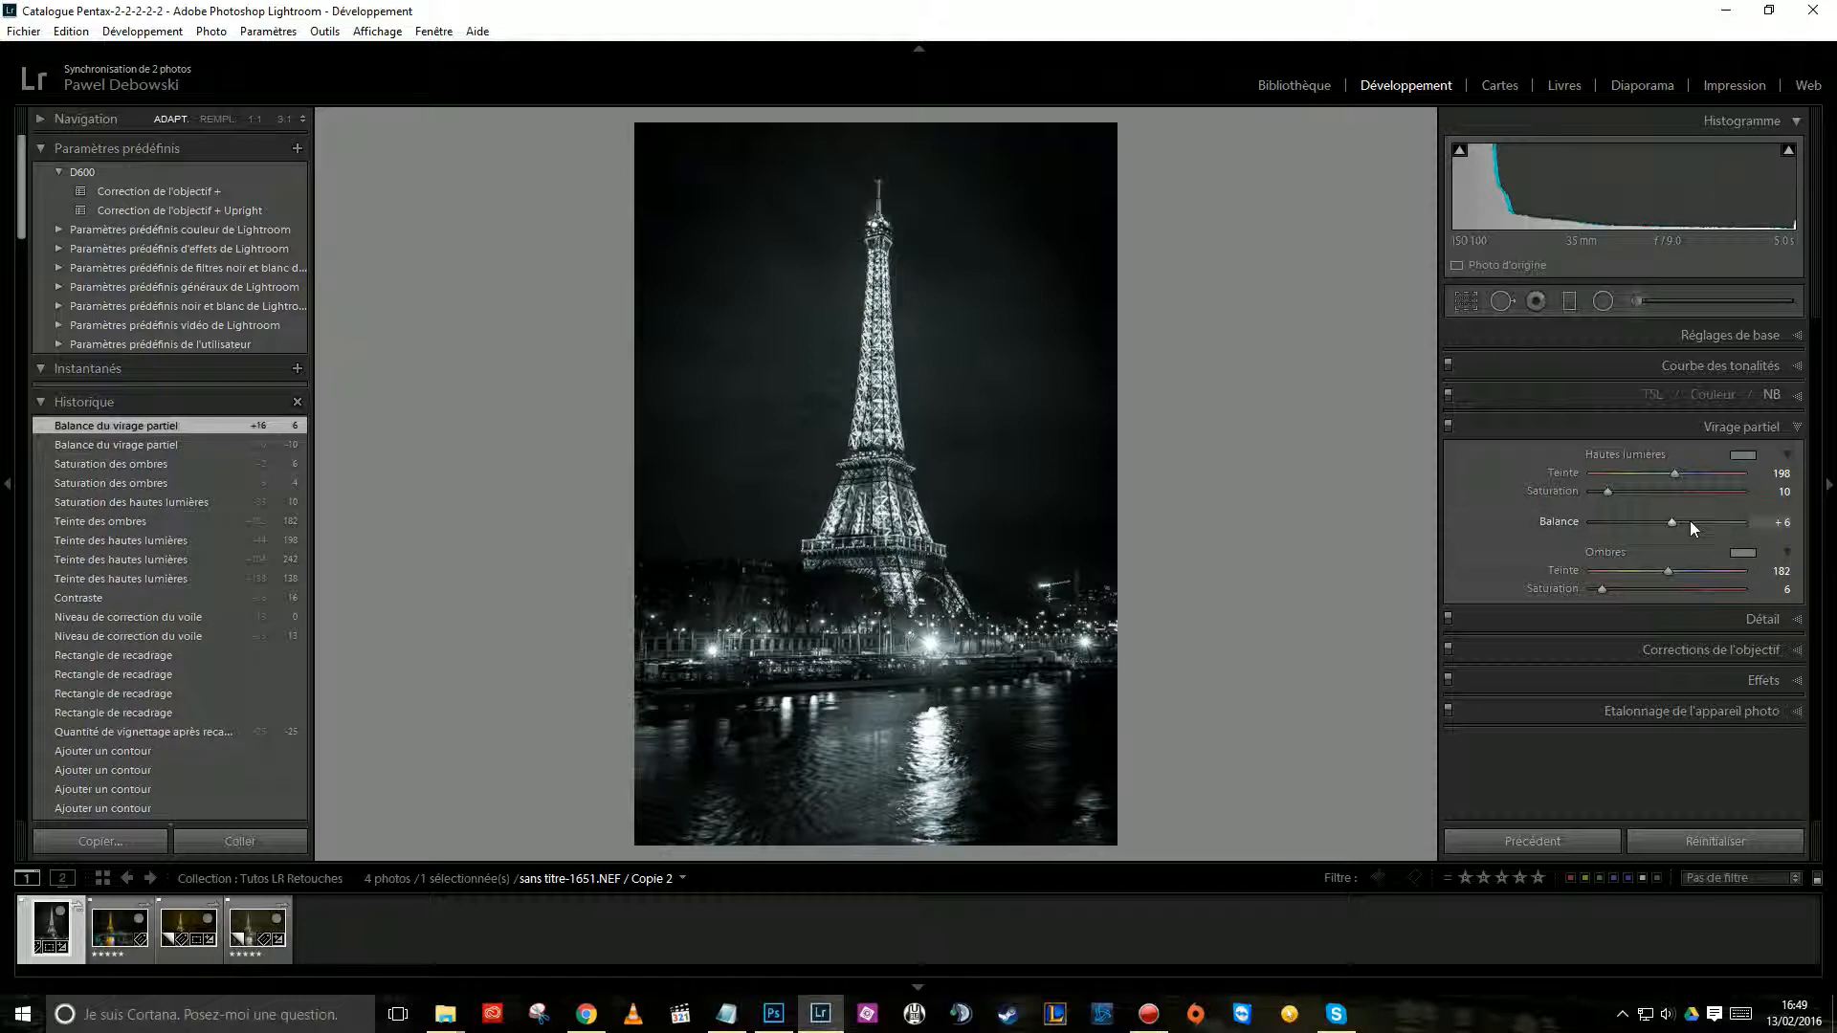